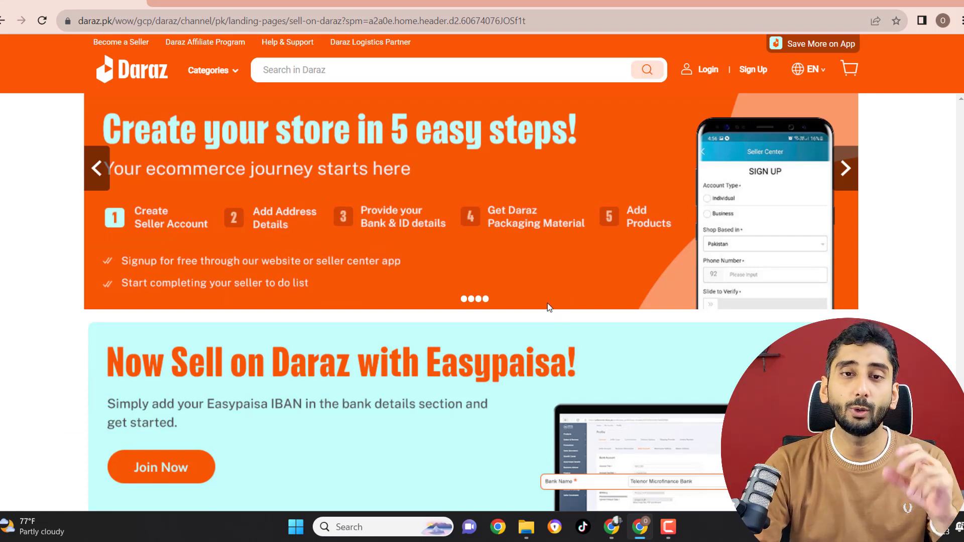
Step: Find the Local Seller option on the Sell on Daraz page and open its sign-up form
{"action": "scroll", "coordinate": [548, 303], "scroll_direction": "down", "scroll_amount": 6}
{"action": "scroll", "coordinate": [519, 279], "scroll_direction": "down", "scroll_amount": 9}
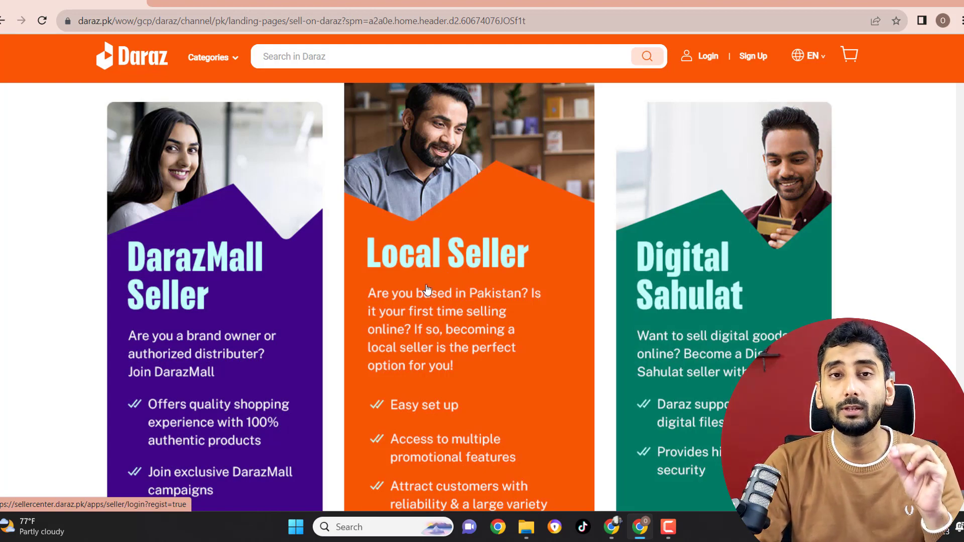
{"action": "scroll", "coordinate": [442, 316], "scroll_direction": "down", "scroll_amount": 9}
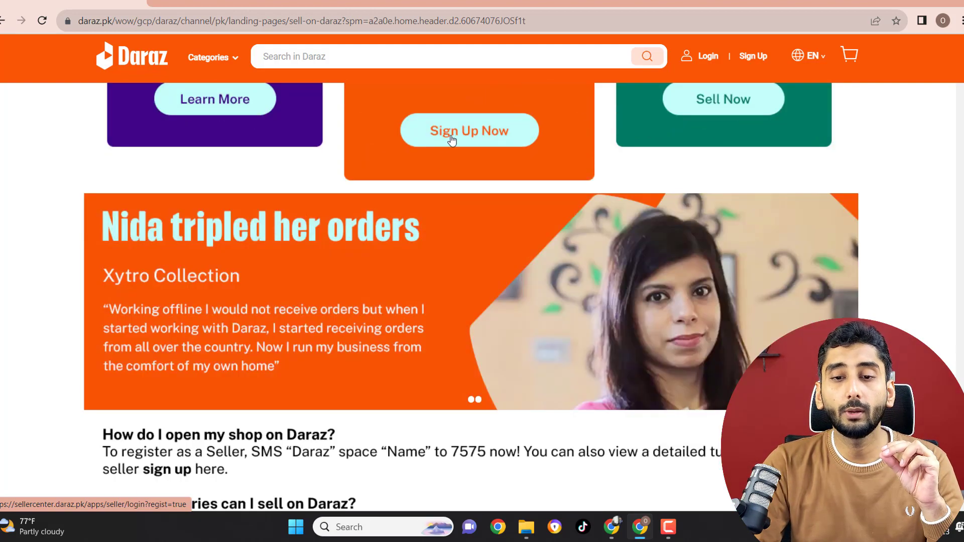
{"action": "left_click", "coordinate": [451, 140]}
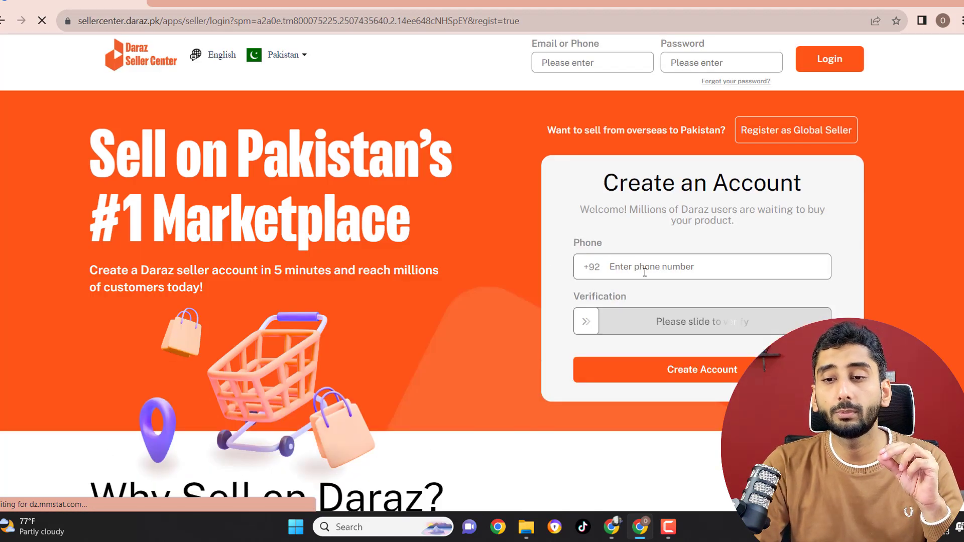
Step: Enter the phone number in the seller registration form and try to create the account with the password fields left empty
{"action": "left_click", "coordinate": [645, 272]}
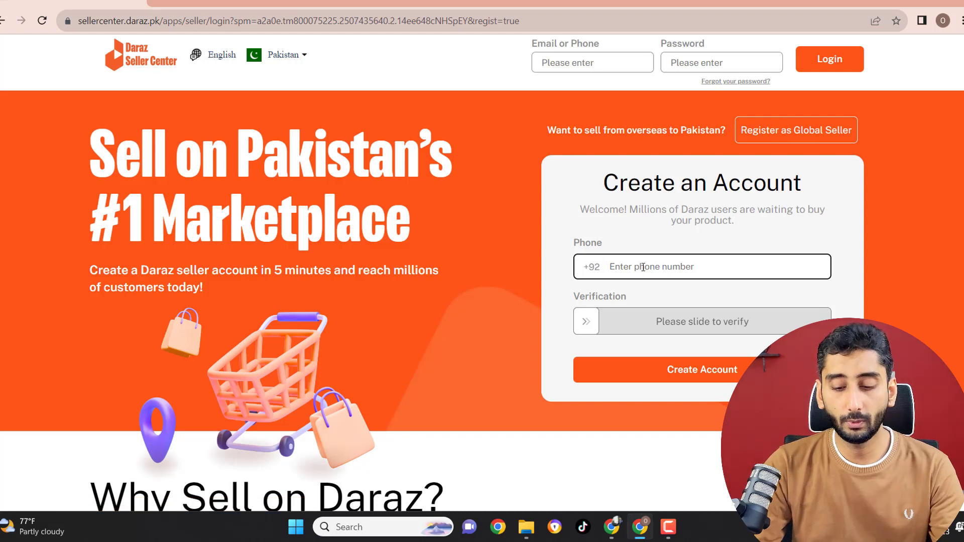
{"action": "type", "text": "0335"}
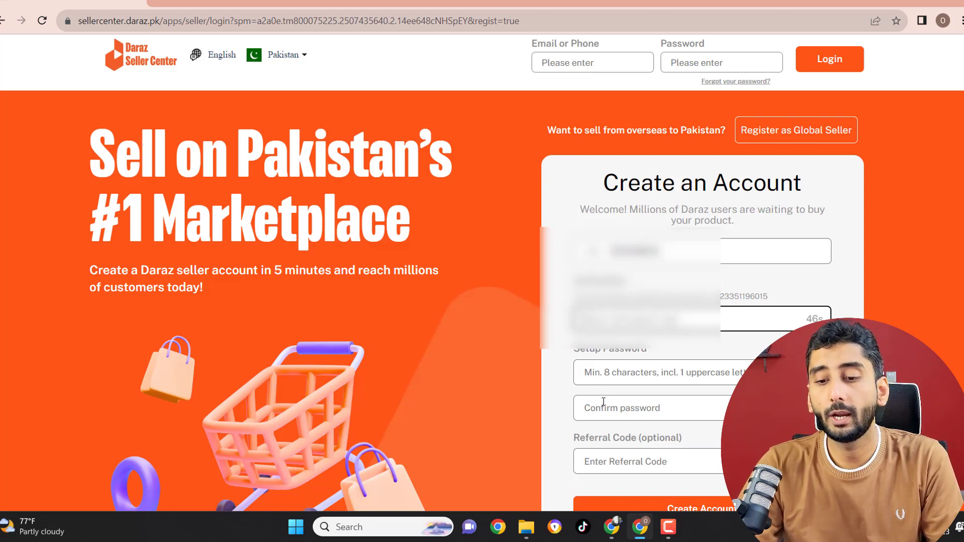
{"action": "scroll", "coordinate": [615, 432], "scroll_direction": "down", "scroll_amount": 1}
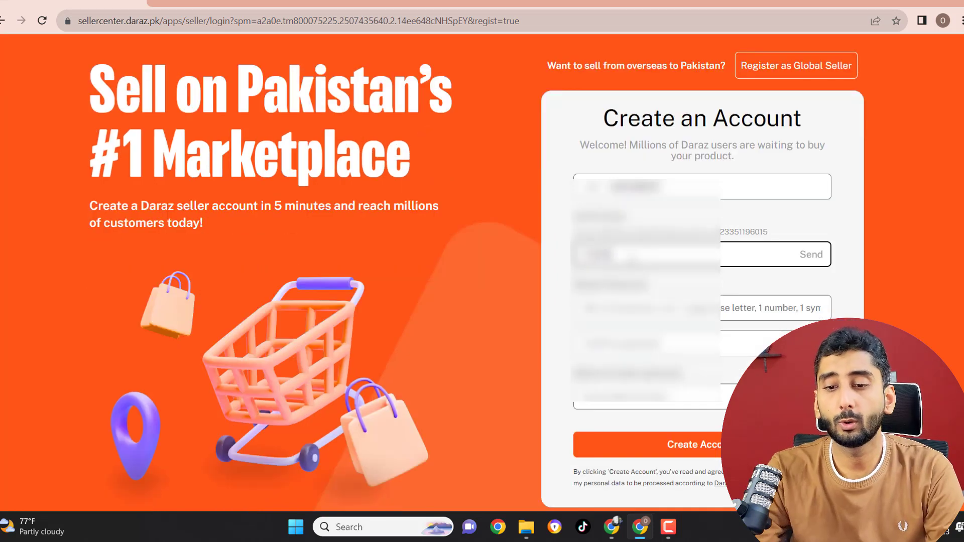
{"action": "left_click", "coordinate": [604, 308]}
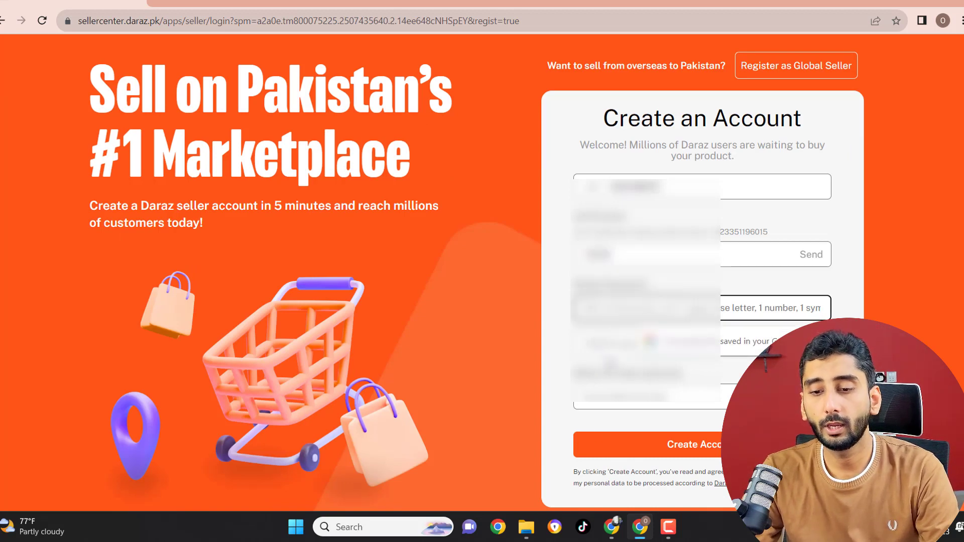
{"action": "left_click", "coordinate": [707, 447]}
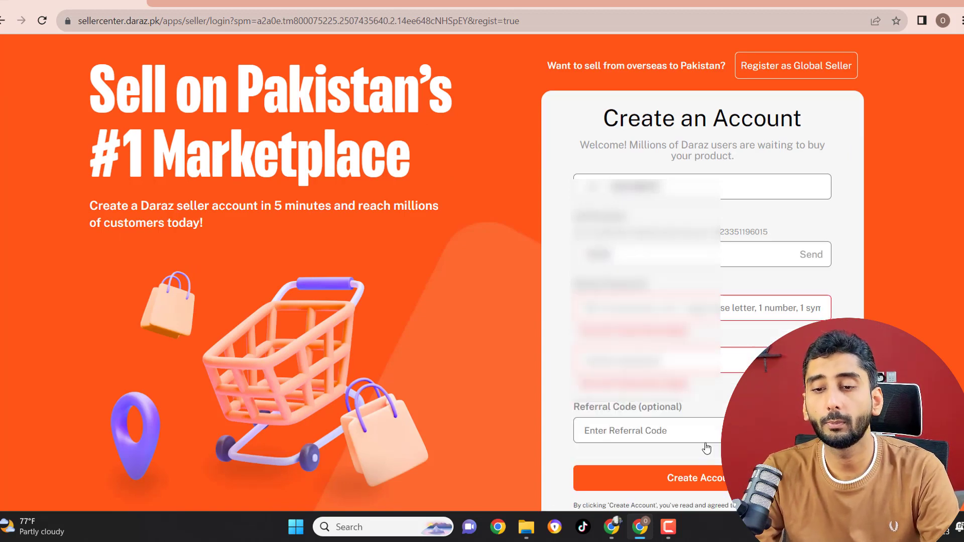
{"action": "scroll", "coordinate": [360, 68], "scroll_direction": "up", "scroll_amount": 3}
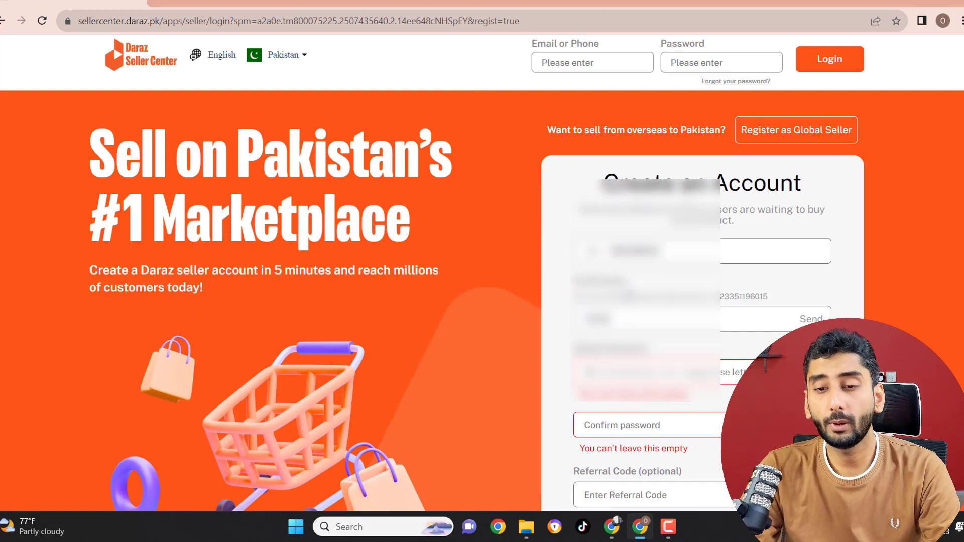
{"action": "scroll", "coordinate": [460, 86], "scroll_direction": "down", "scroll_amount": 5}
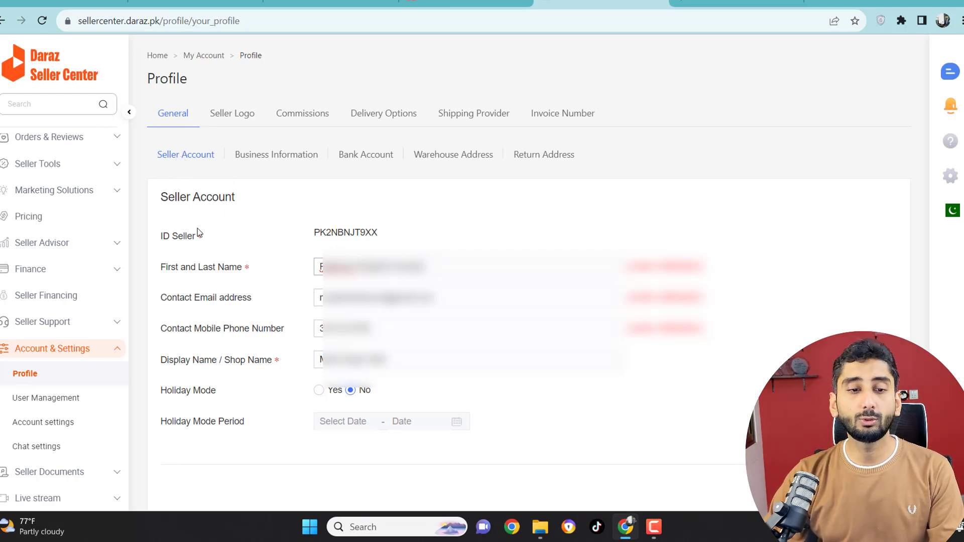
Step: Review the seller ID in the seller account details, and the legal company name and address in the business information
{"action": "left_click_drag", "start_coordinate": [320, 233], "coordinate": [363, 234]}
{"action": "left_click", "coordinate": [385, 231]}
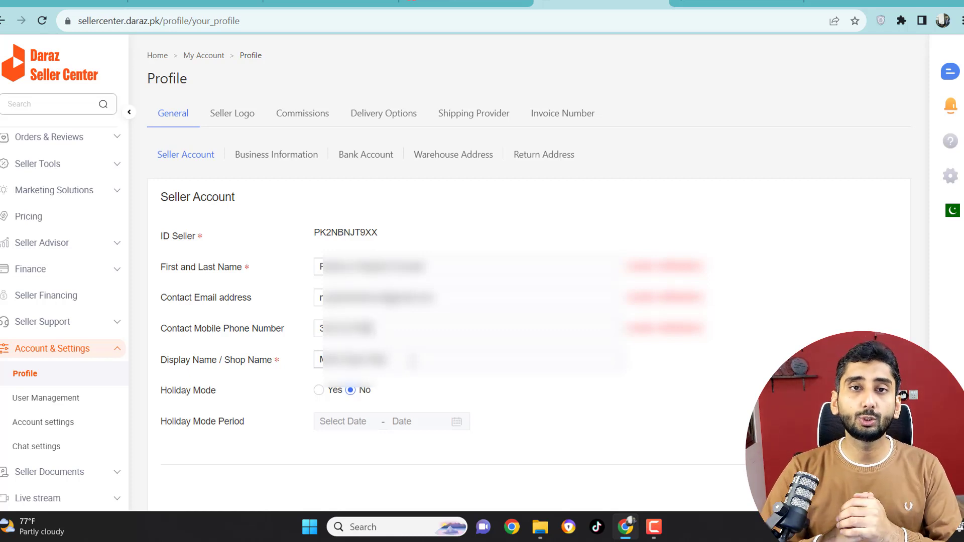
{"action": "left_click", "coordinate": [275, 160]}
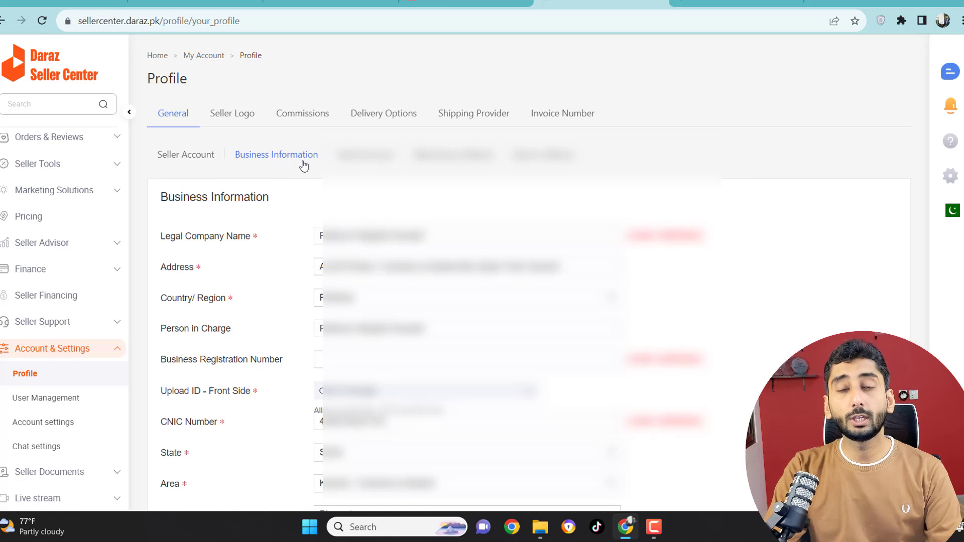
{"action": "scroll", "coordinate": [377, 229], "scroll_direction": "down", "scroll_amount": 1}
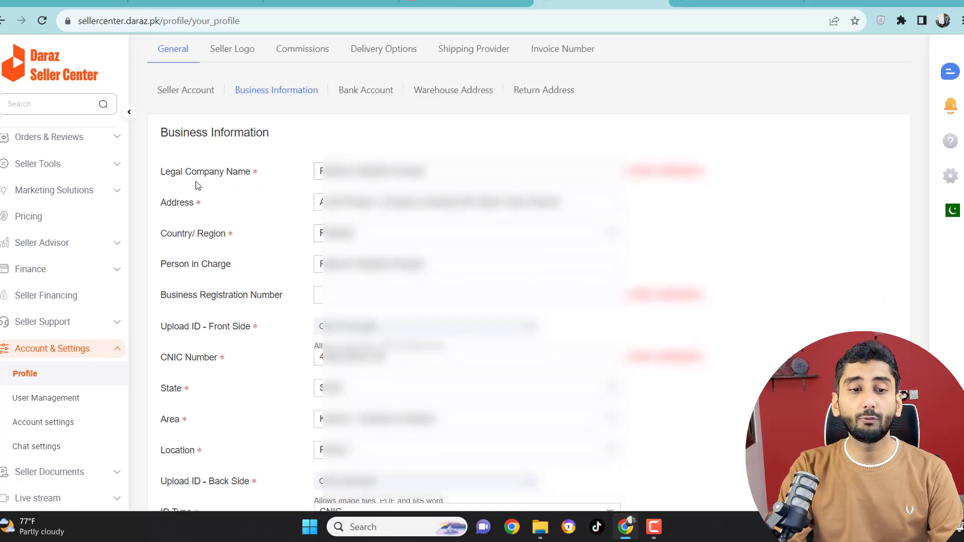
{"action": "left_click_drag", "start_coordinate": [180, 173], "coordinate": [287, 178]}
{"action": "left_click", "coordinate": [427, 173]}
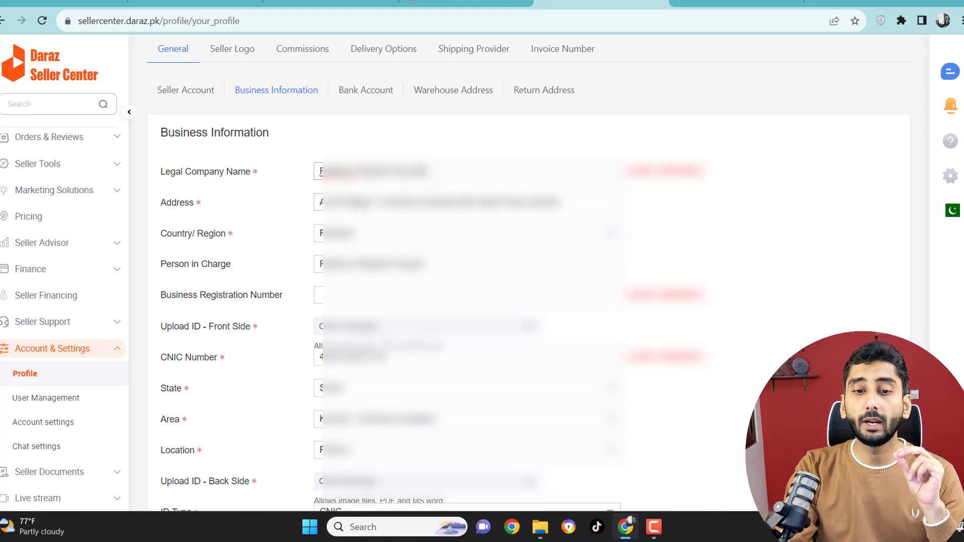
{"action": "double_click", "coordinate": [367, 202]}
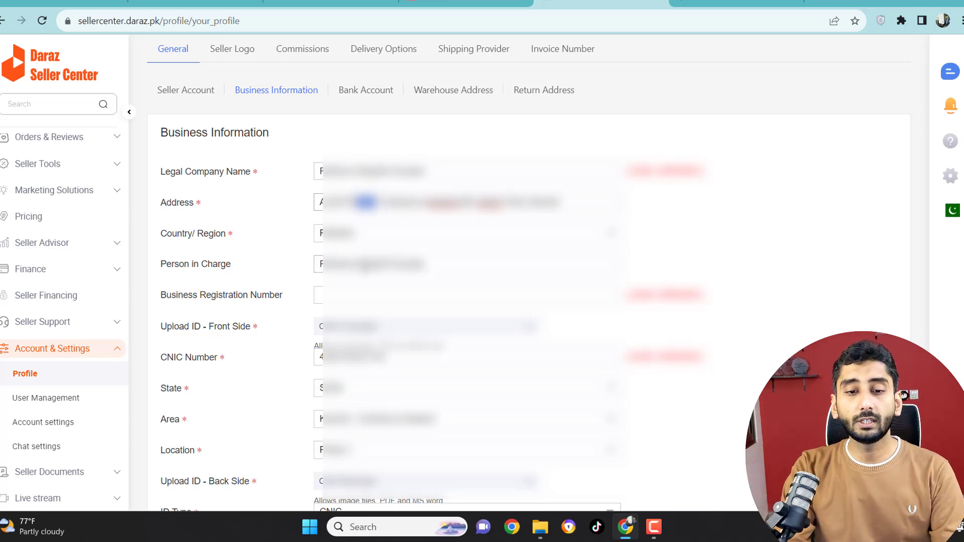
Step: Clear the uploaded front and back ID files in the business information, opening and dismissing the file selection for the front side
{"action": "scroll", "coordinate": [246, 286], "scroll_direction": "down", "scroll_amount": 1}
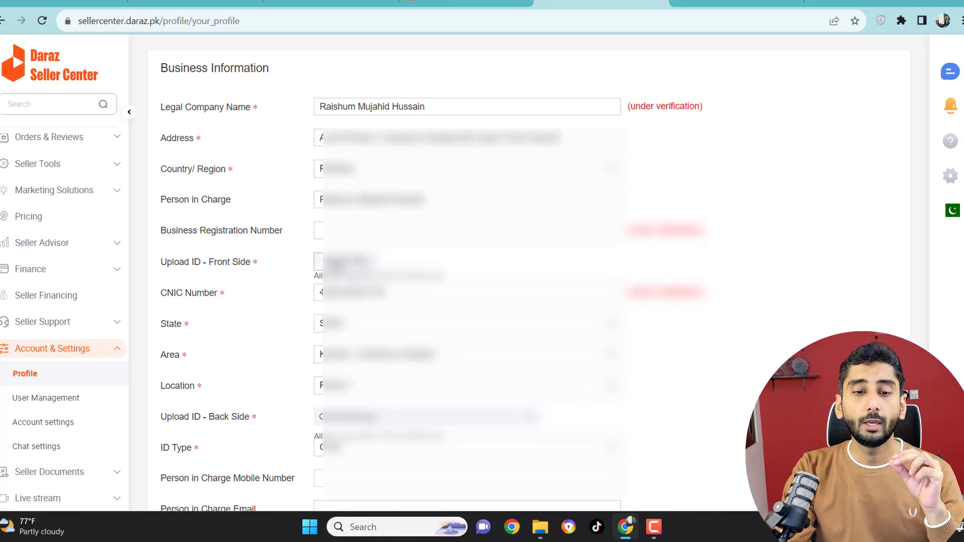
{"action": "left_click", "coordinate": [334, 266]}
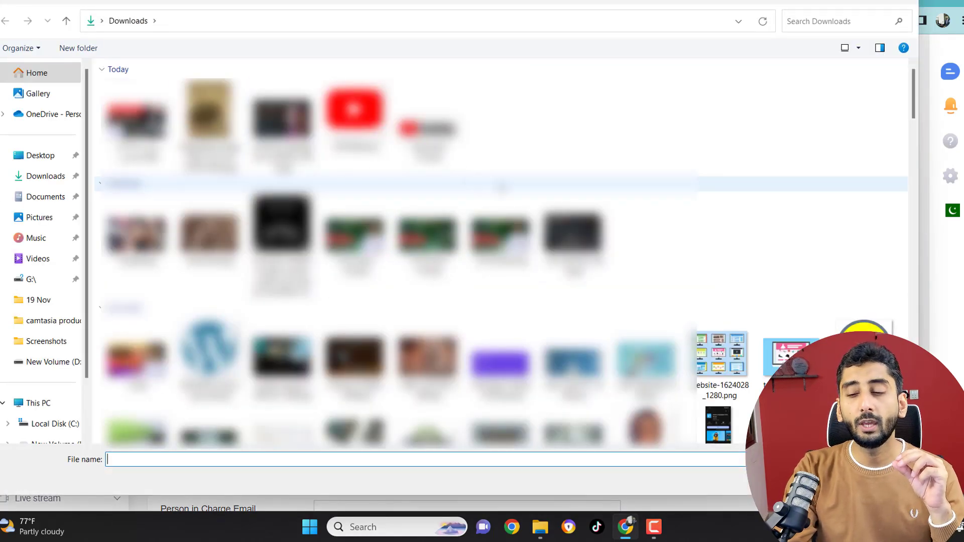
{"action": "left_click", "coordinate": [879, 478]}
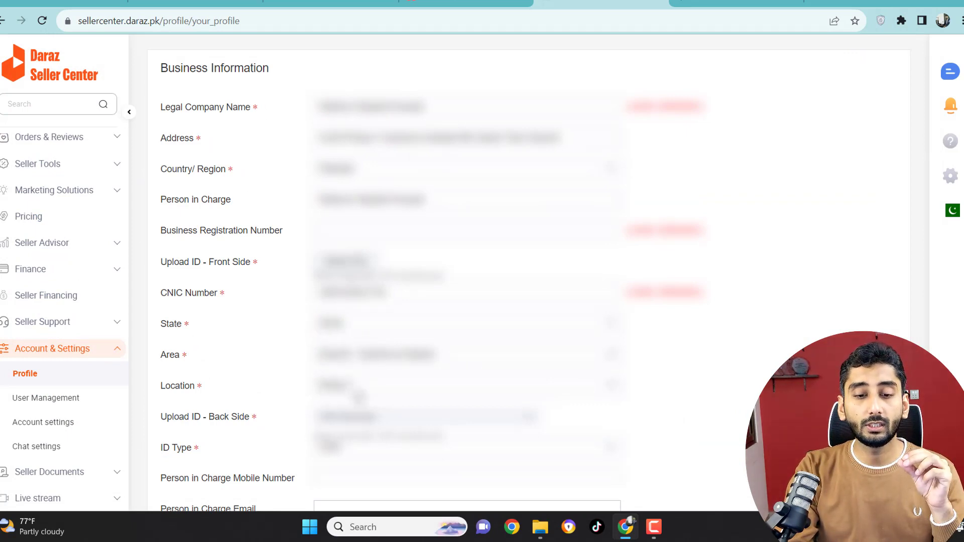
{"action": "scroll", "coordinate": [260, 294], "scroll_direction": "down", "scroll_amount": 3}
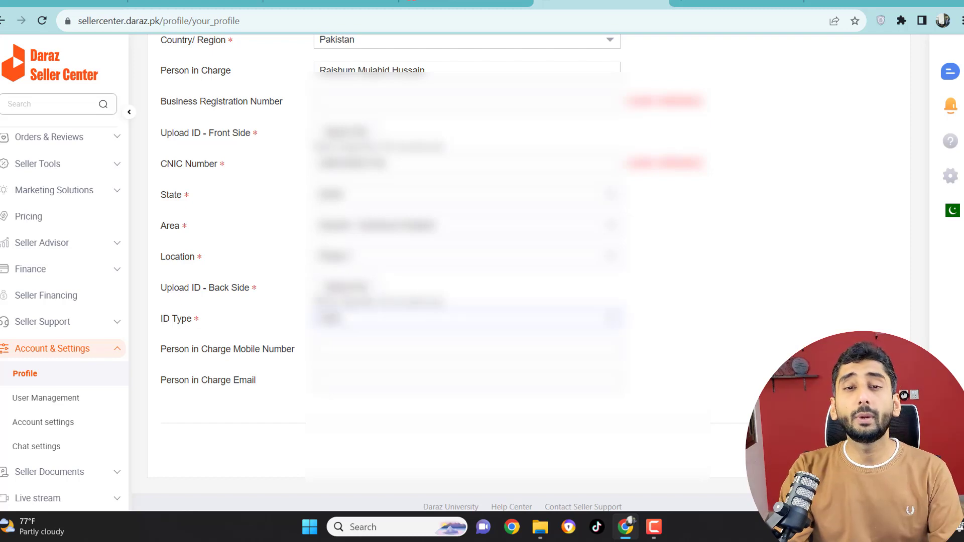
Step: Check the verification status of the legal company name, business registration number and CNIC number
{"action": "scroll", "coordinate": [467, 316], "scroll_direction": "up", "scroll_amount": 4}
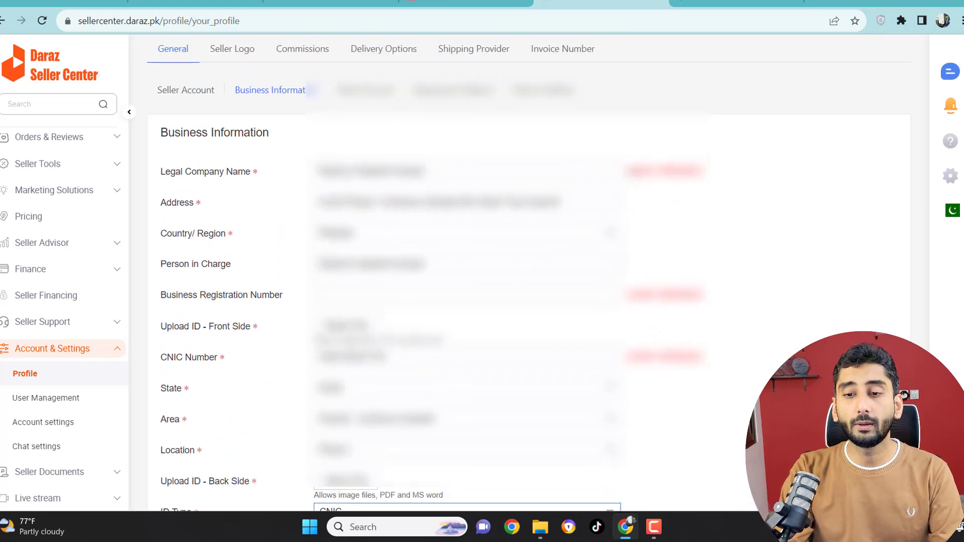
{"action": "left_click_drag", "start_coordinate": [631, 171], "coordinate": [702, 172]}
{"action": "left_click_drag", "start_coordinate": [631, 295], "coordinate": [637, 371]}
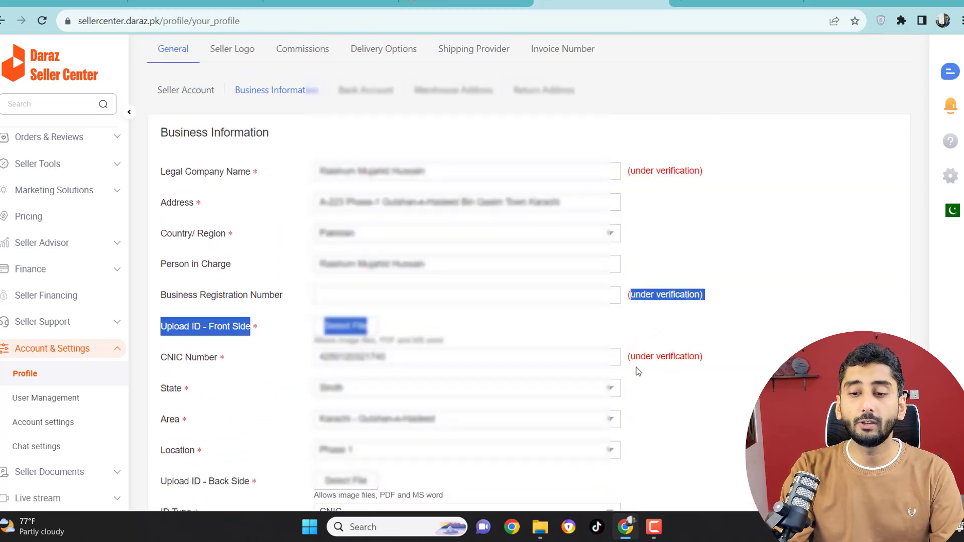
{"action": "left_click", "coordinate": [625, 357]}
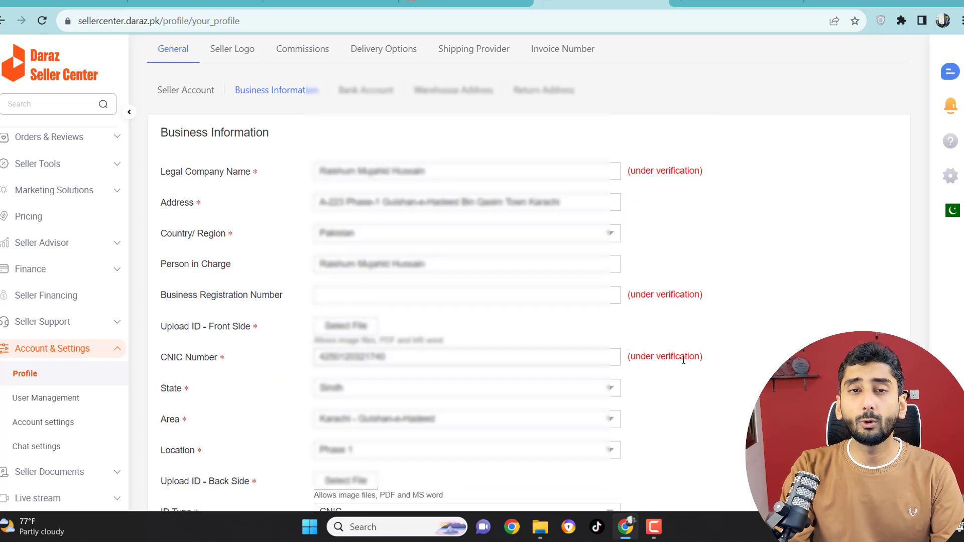
Step: Review the bank account details, including the account title, account number, list of available banks, branch name and IBAN
{"action": "left_click", "coordinate": [367, 93]}
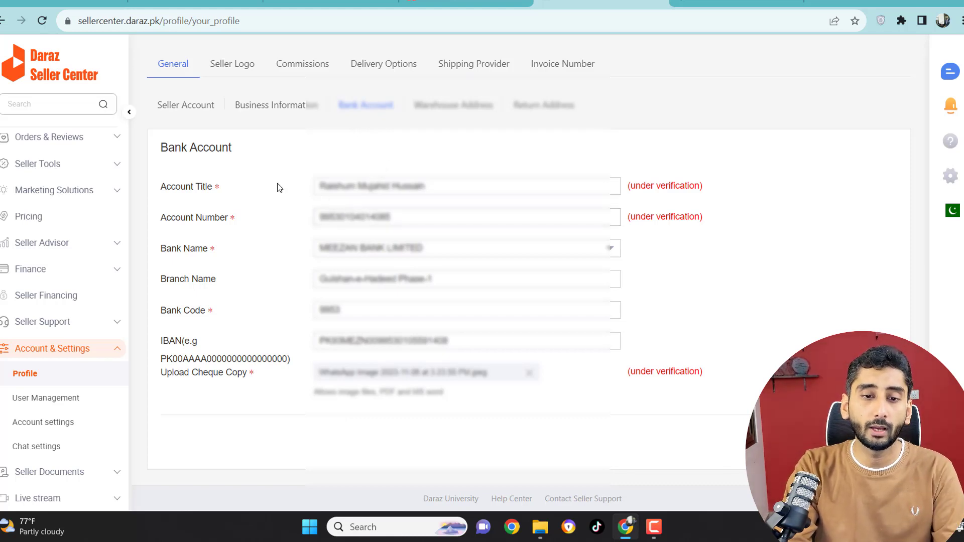
{"action": "left_click_drag", "start_coordinate": [318, 186], "coordinate": [428, 182]}
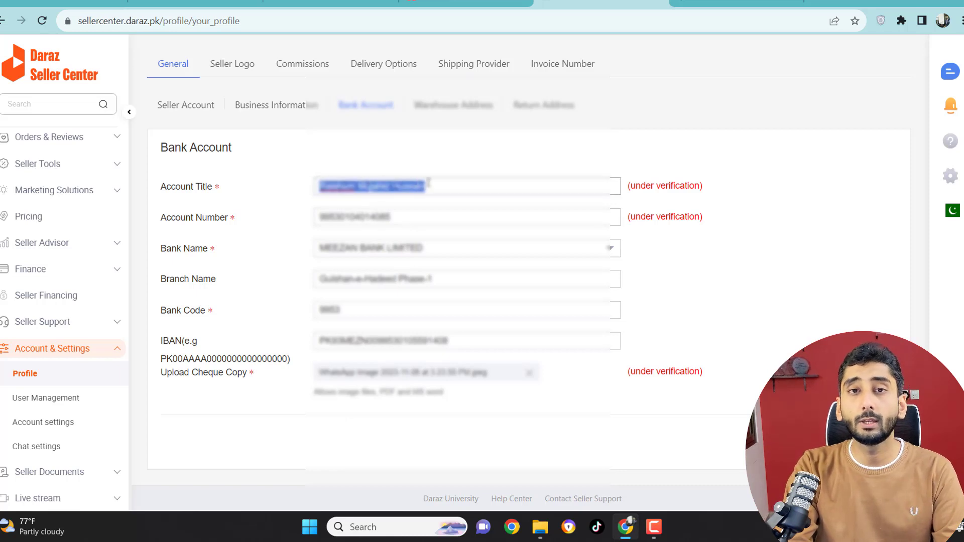
{"action": "left_click_drag", "start_coordinate": [324, 216], "coordinate": [381, 217]}
{"action": "left_click_drag", "start_coordinate": [333, 249], "coordinate": [394, 250]}
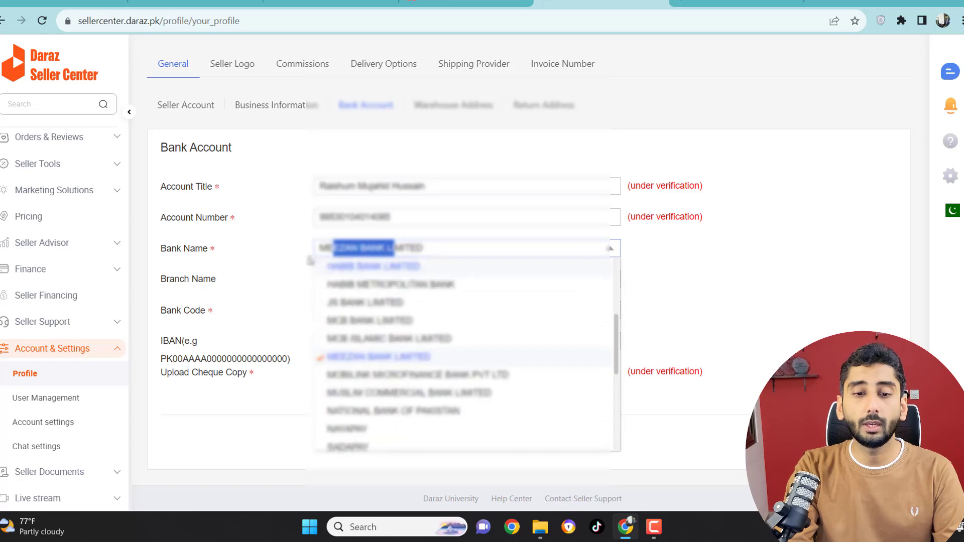
{"action": "left_click", "coordinate": [331, 250]}
{"action": "left_click", "coordinate": [346, 251]}
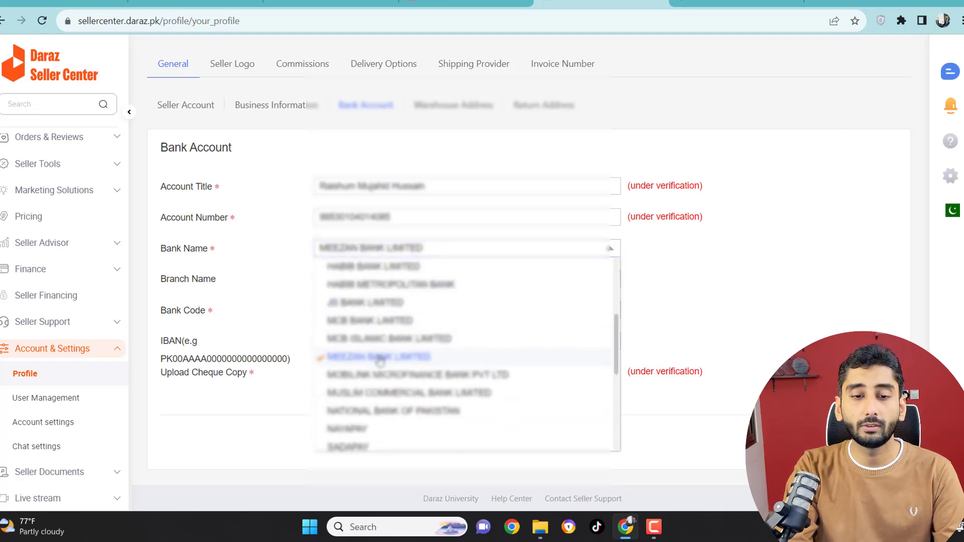
{"action": "left_click", "coordinate": [289, 282]}
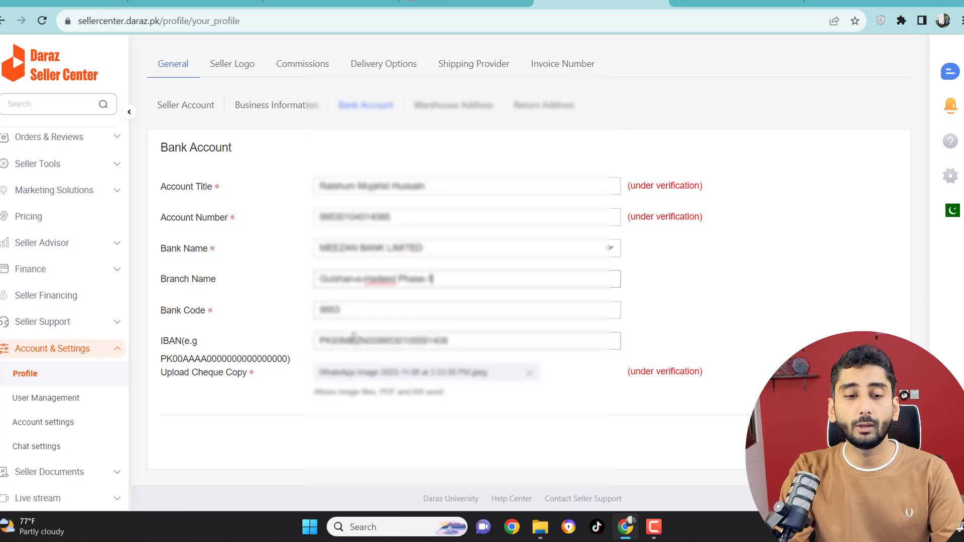
{"action": "left_click_drag", "start_coordinate": [353, 338], "coordinate": [391, 337]}
Step: Remove the uploaded cheque copy from the bank account details
{"action": "left_click", "coordinate": [533, 378]}
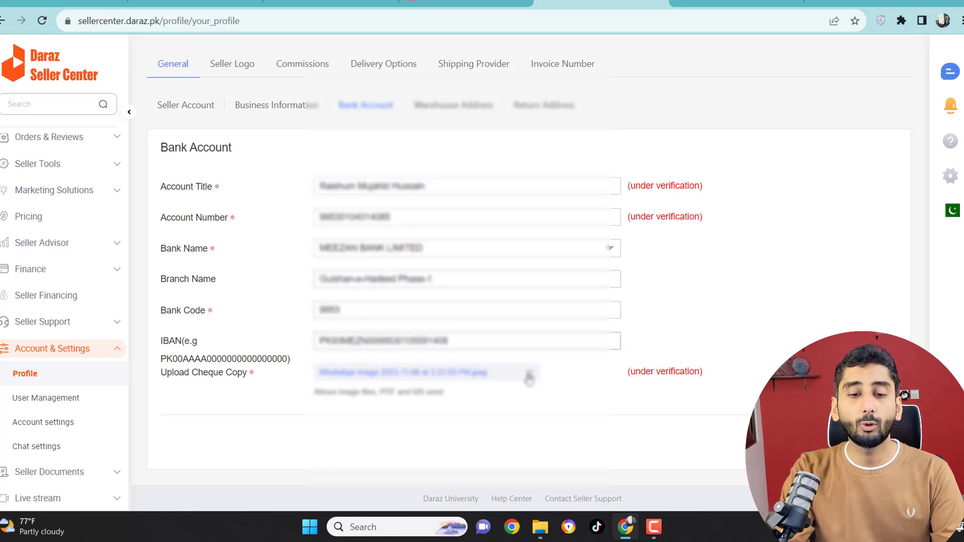
{"action": "left_click", "coordinate": [529, 378]}
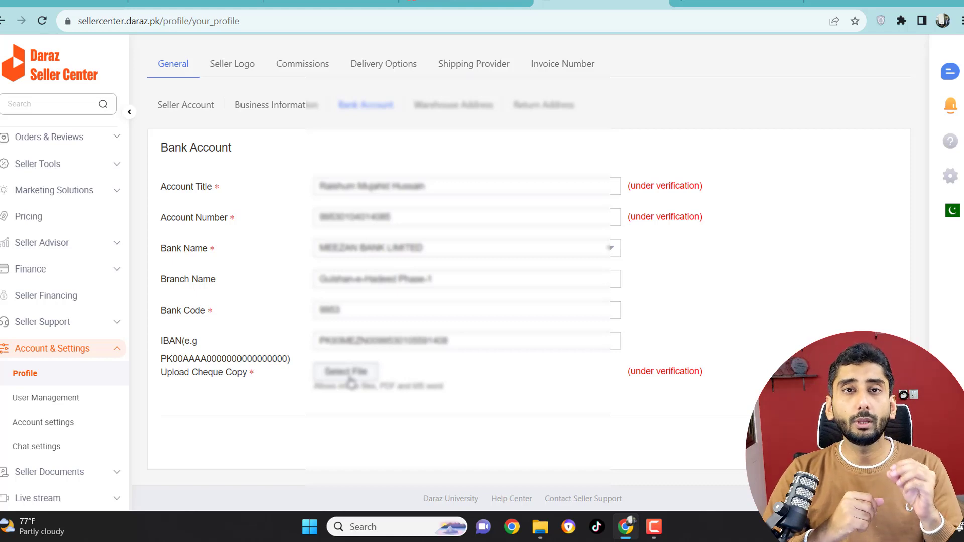
Step: Review the address fields of the warehouse address and the return address
{"action": "left_click", "coordinate": [444, 110]}
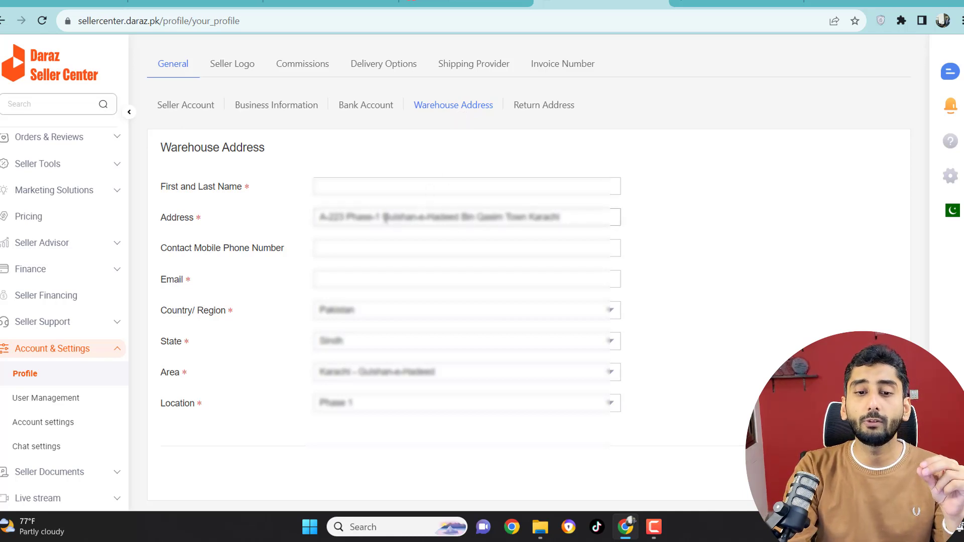
{"action": "left_click_drag", "start_coordinate": [384, 217], "coordinate": [410, 217]}
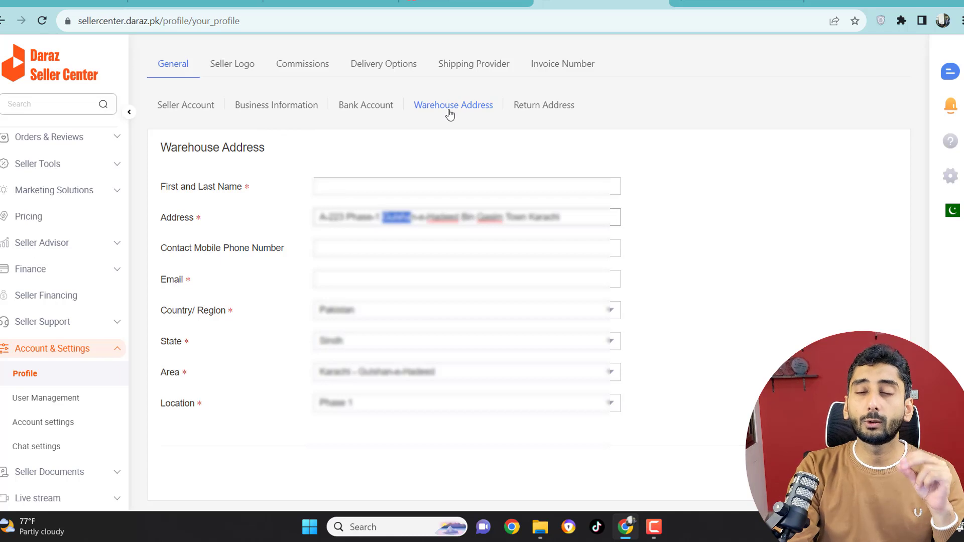
{"action": "left_click", "coordinate": [532, 105]}
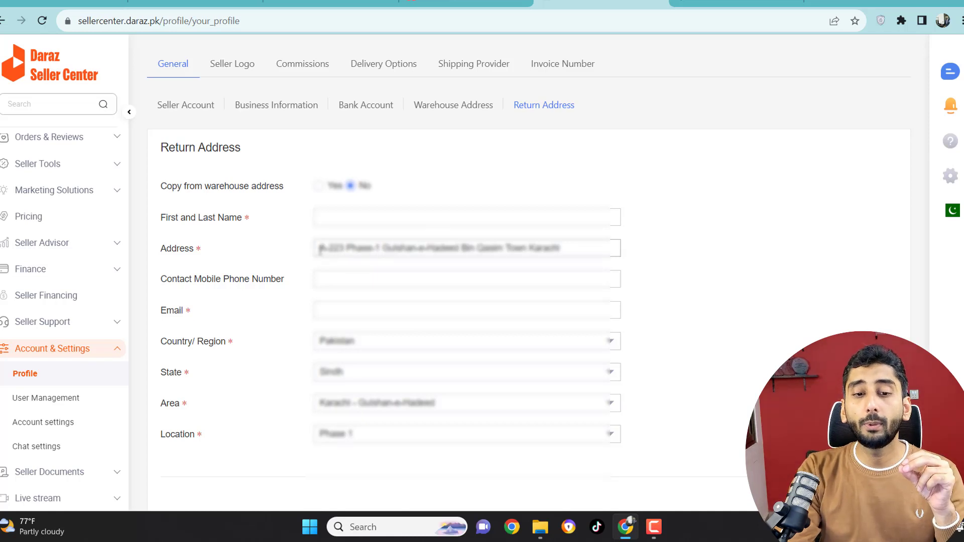
{"action": "left_click_drag", "start_coordinate": [320, 249], "coordinate": [360, 248]}
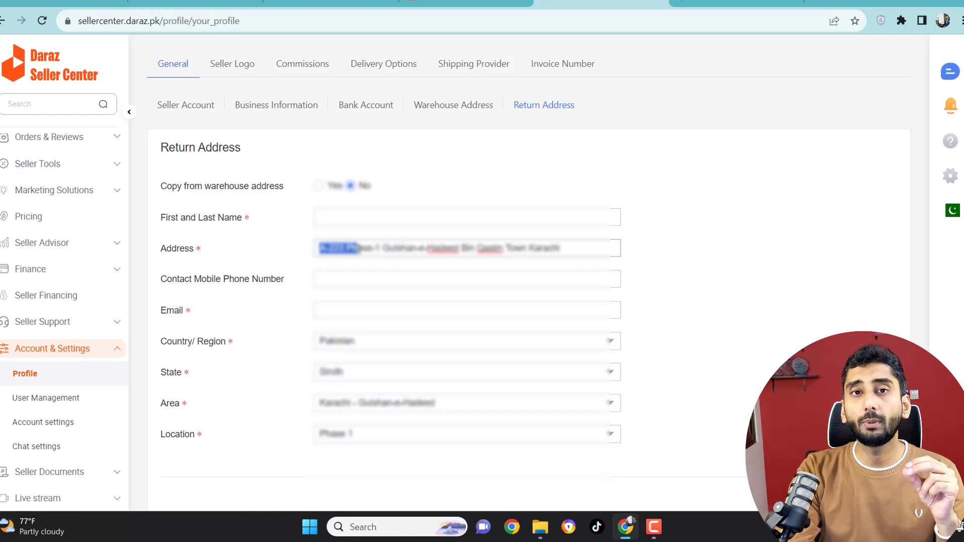
Step: Open the seller logo settings and examine the current logo and upload option
{"action": "left_click", "coordinate": [230, 65]}
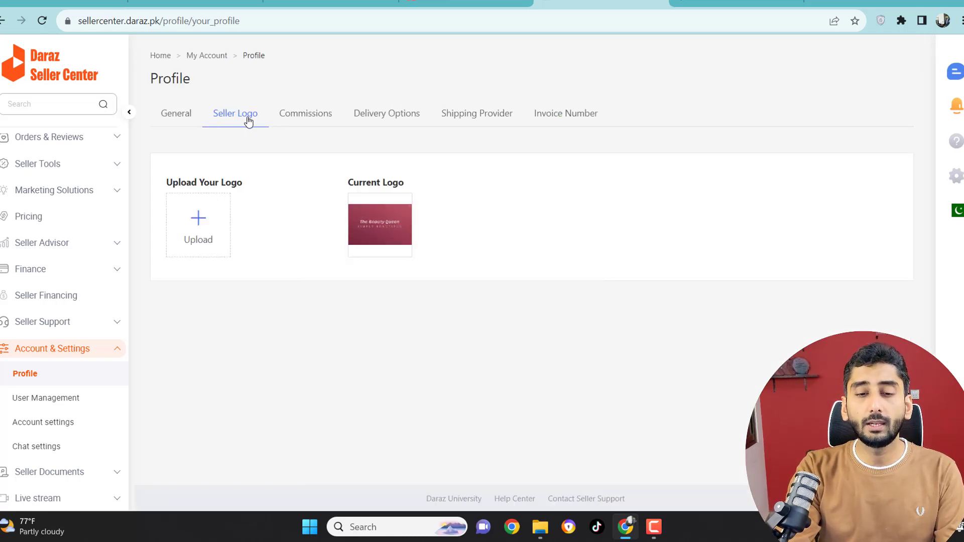
{"action": "mouse_move", "coordinate": [376, 242]}
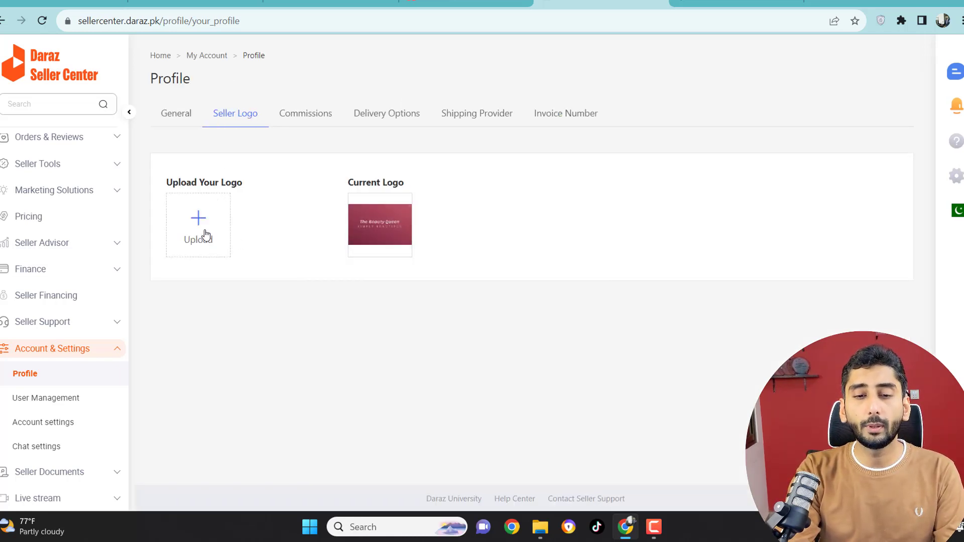
Step: Open the commission fees by category and examine the rates for Mobiles & Tablets and Computers & Laptops
{"action": "left_click", "coordinate": [307, 112]}
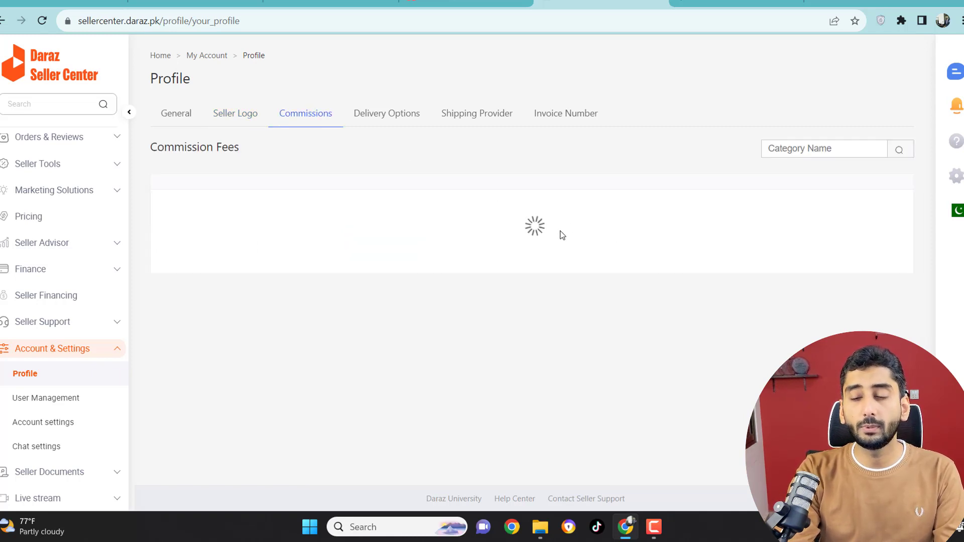
{"action": "scroll", "coordinate": [548, 232], "scroll_direction": "down", "scroll_amount": 1}
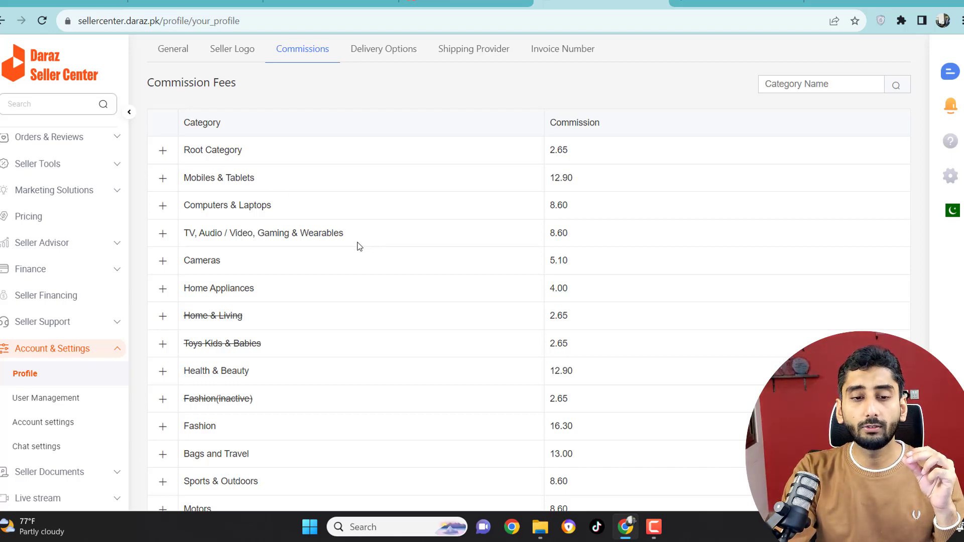
{"action": "scroll", "coordinate": [360, 246], "scroll_direction": "down", "scroll_amount": 2}
{"action": "scroll", "coordinate": [378, 155], "scroll_direction": "up", "scroll_amount": 1}
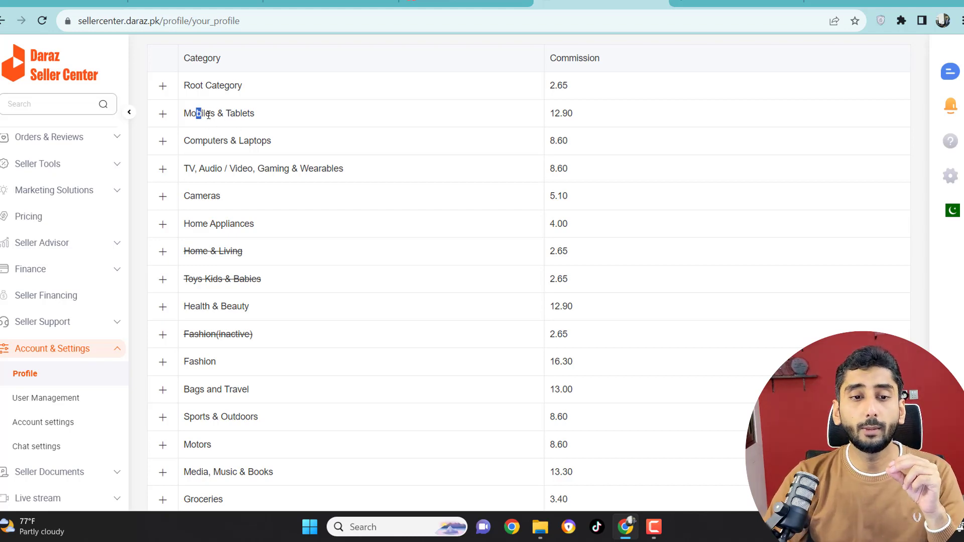
{"action": "left_click_drag", "start_coordinate": [198, 114], "coordinate": [247, 115]}
{"action": "left_click_drag", "start_coordinate": [550, 113], "coordinate": [579, 117]}
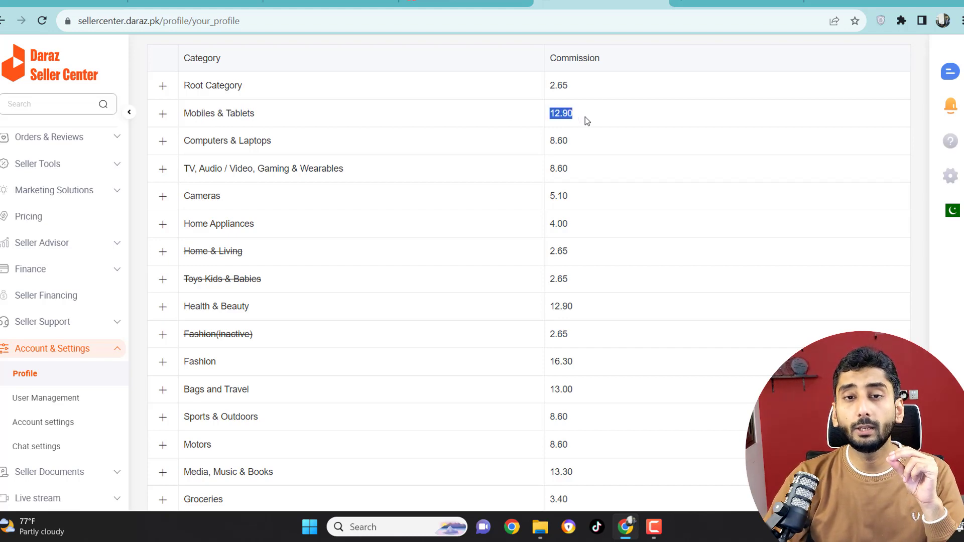
{"action": "left_click", "coordinate": [585, 117]}
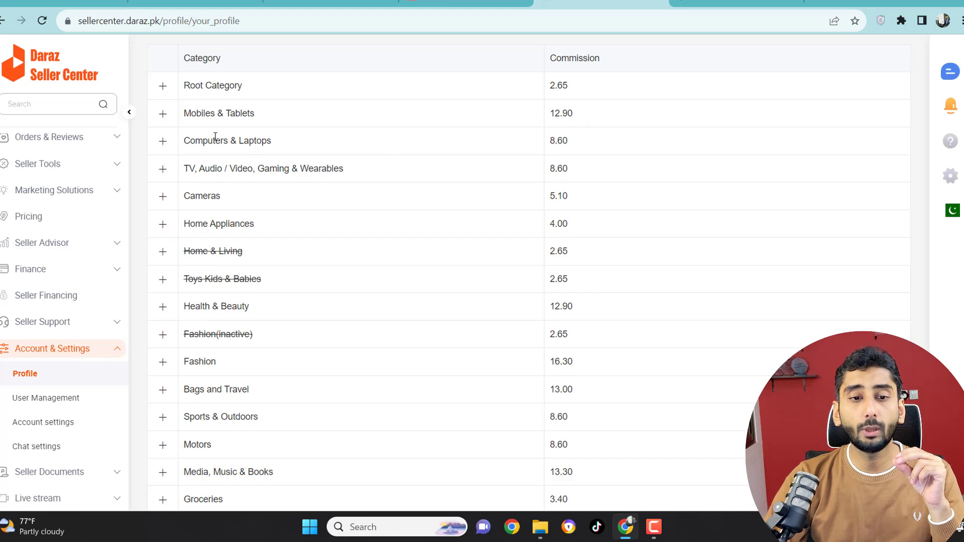
{"action": "left_click_drag", "start_coordinate": [545, 146], "coordinate": [579, 146]}
{"action": "scroll", "coordinate": [566, 155], "scroll_direction": "down", "scroll_amount": 4}
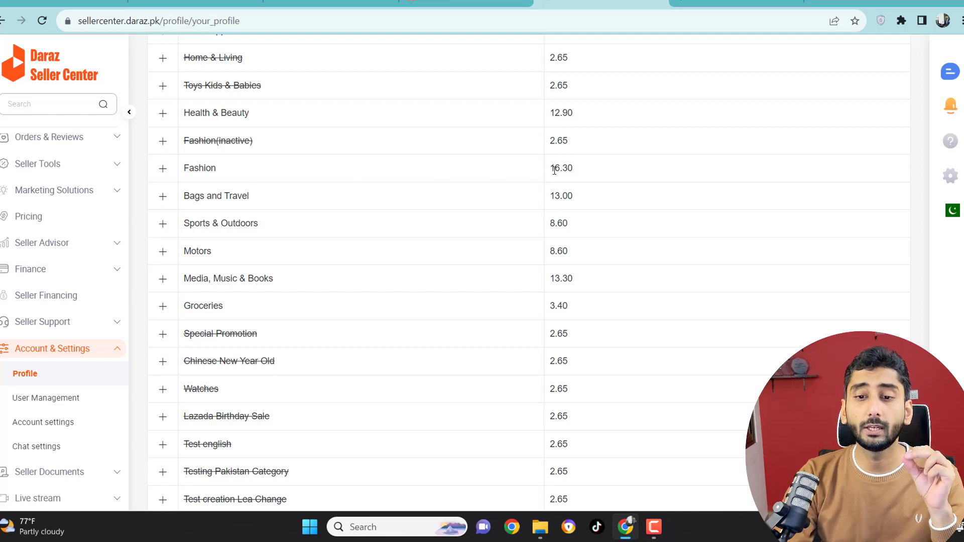
Step: Examine the commission rates for Fashion, Kitchen & Dining and Service Product, and look through the remaining categories
{"action": "left_click_drag", "start_coordinate": [550, 168], "coordinate": [586, 170]}
{"action": "scroll", "coordinate": [553, 199], "scroll_direction": "down", "scroll_amount": 6}
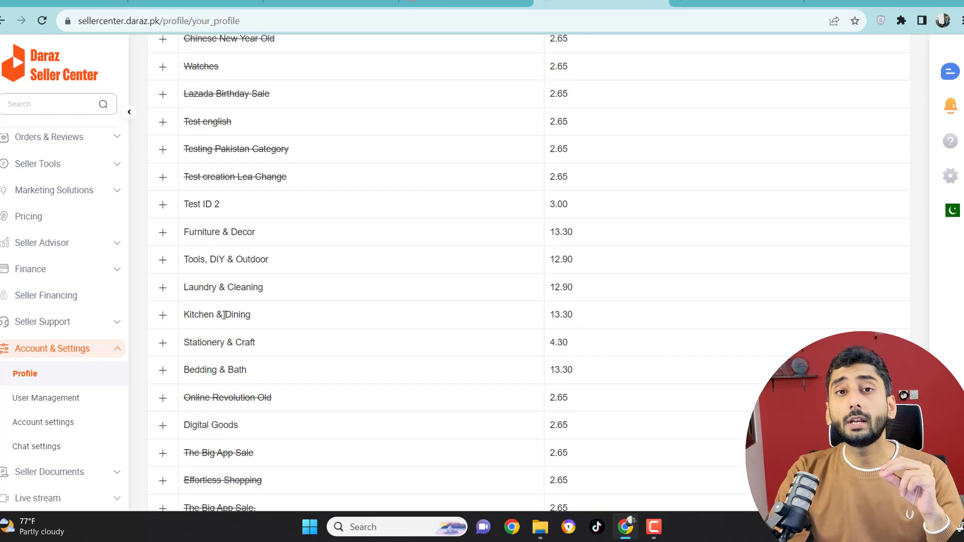
{"action": "left_click_drag", "start_coordinate": [550, 314], "coordinate": [586, 318]}
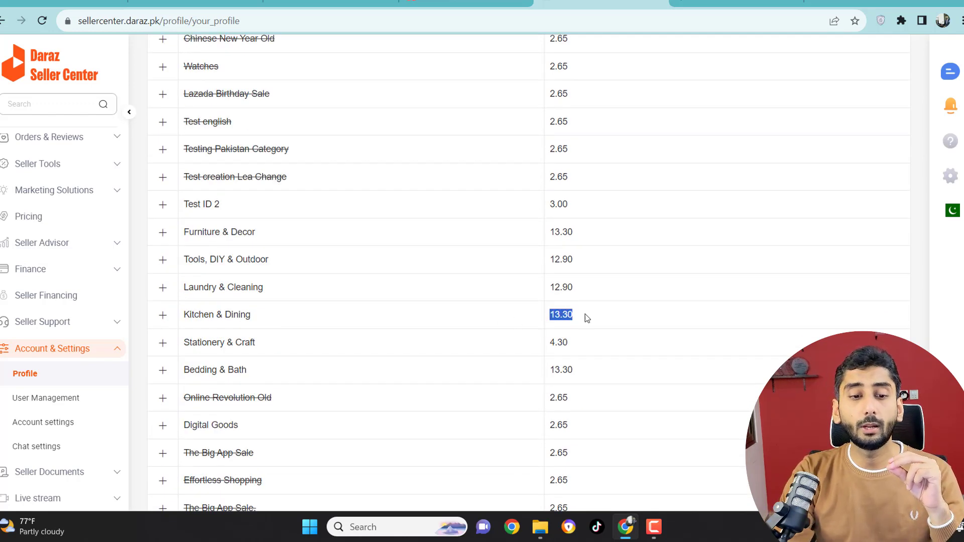
{"action": "scroll", "coordinate": [435, 357], "scroll_direction": "down", "scroll_amount": 8}
{"action": "left_click_drag", "start_coordinate": [184, 249], "coordinate": [232, 249]}
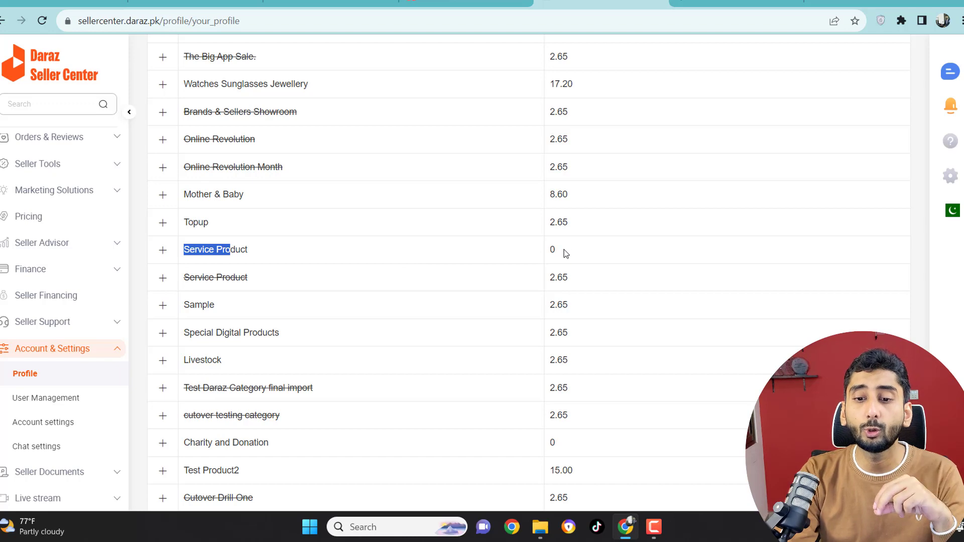
{"action": "left_click_drag", "start_coordinate": [565, 249], "coordinate": [546, 251]}
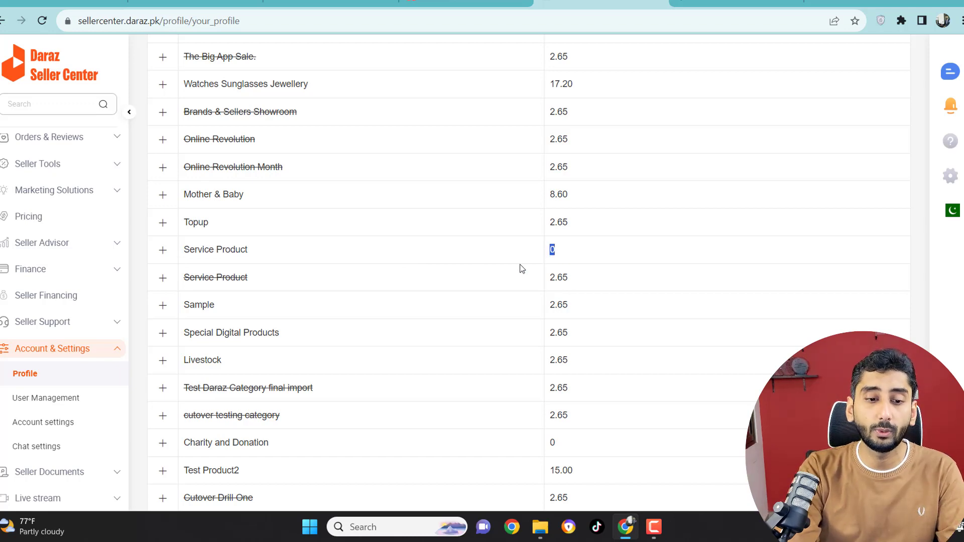
{"action": "scroll", "coordinate": [518, 269], "scroll_direction": "down", "scroll_amount": 4}
{"action": "scroll", "coordinate": [220, 305], "scroll_direction": "down", "scroll_amount": 4}
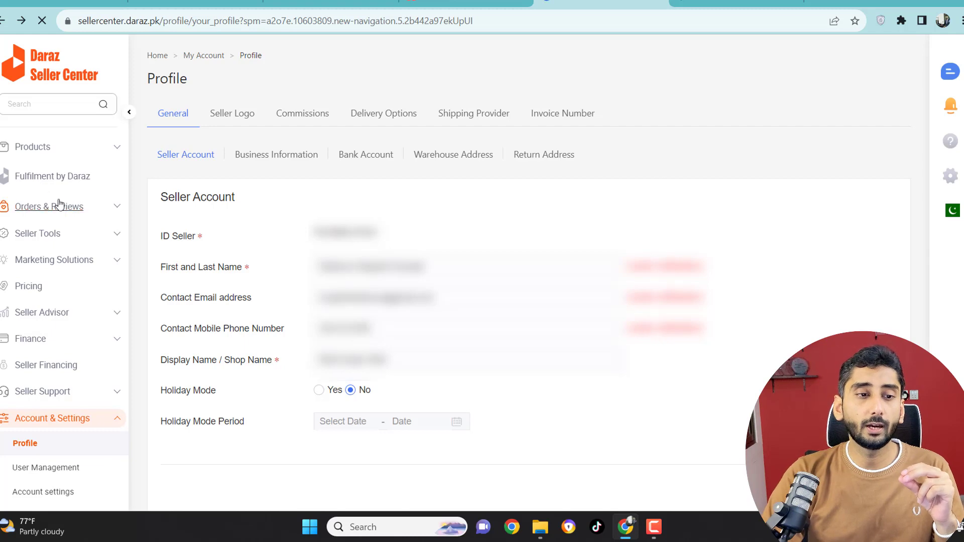
Step: Open the product management page and look over the online product list and its status groups
{"action": "left_click", "coordinate": [38, 151]}
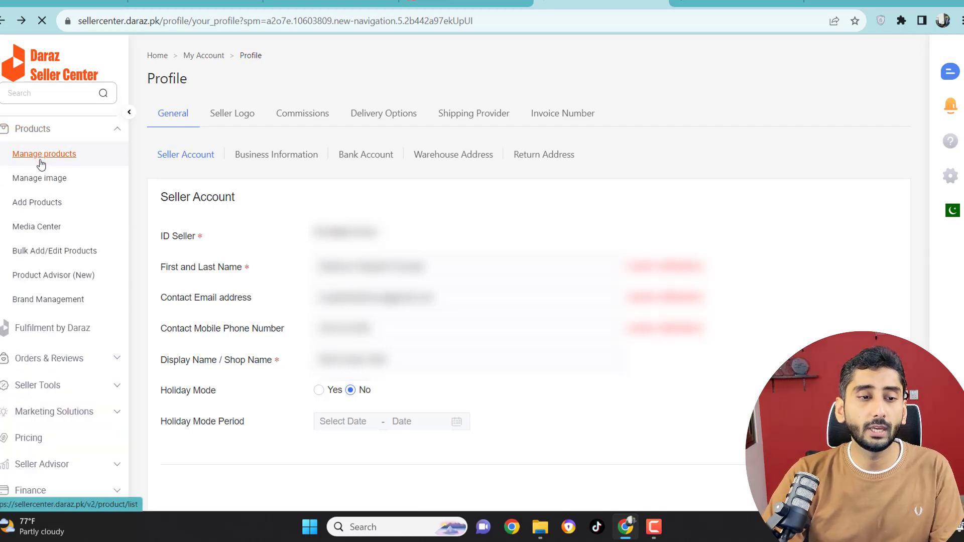
{"action": "left_click", "coordinate": [40, 159]}
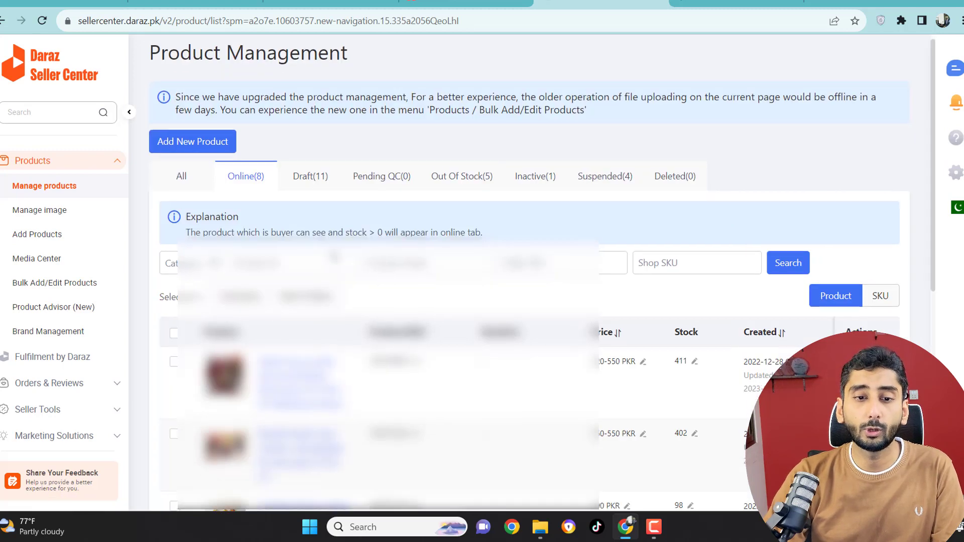
{"action": "scroll", "coordinate": [279, 191], "scroll_direction": "down", "scroll_amount": 3}
{"action": "scroll", "coordinate": [237, 100], "scroll_direction": "up", "scroll_amount": 1}
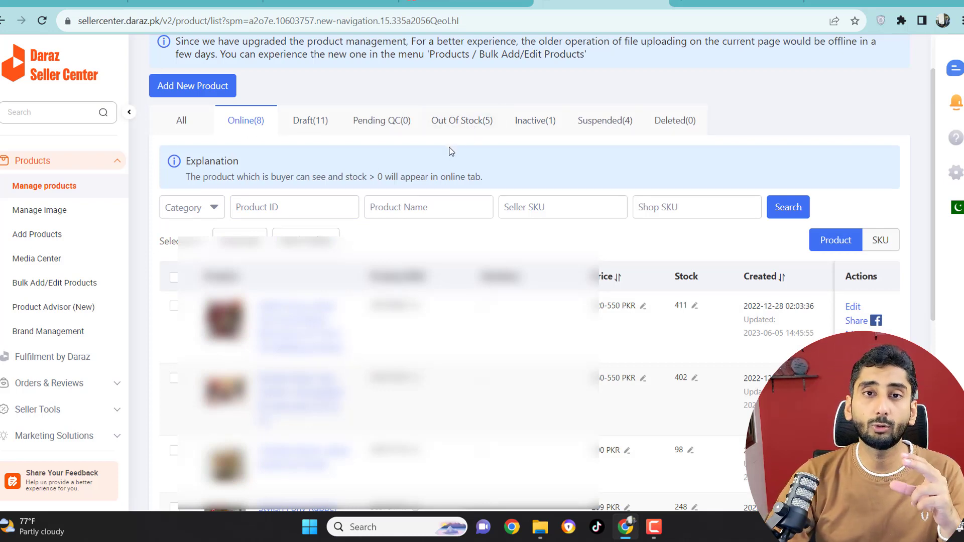
{"action": "scroll", "coordinate": [302, 135], "scroll_direction": "down", "scroll_amount": 3}
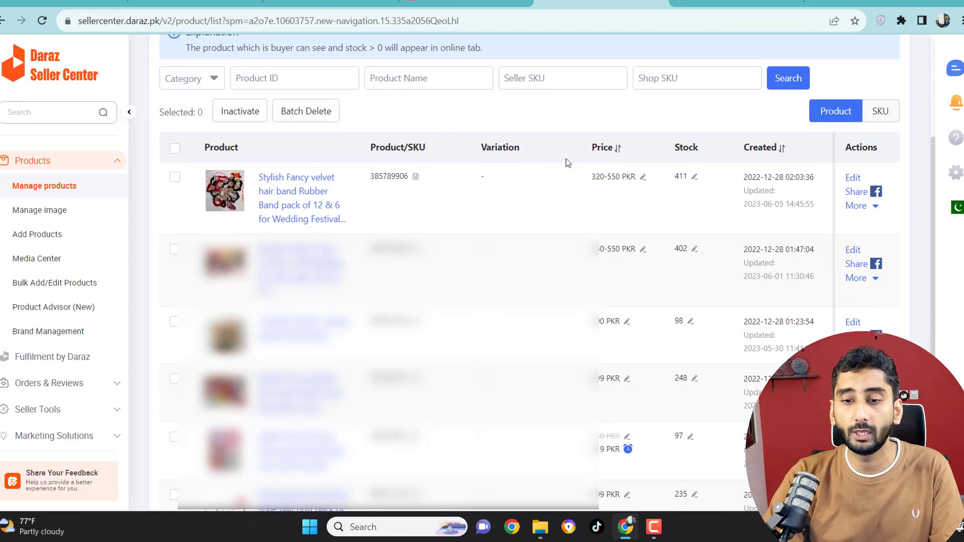
Step: Examine the stock quantities and prices of the listed online products
{"action": "left_click_drag", "start_coordinate": [673, 176], "coordinate": [683, 176]}
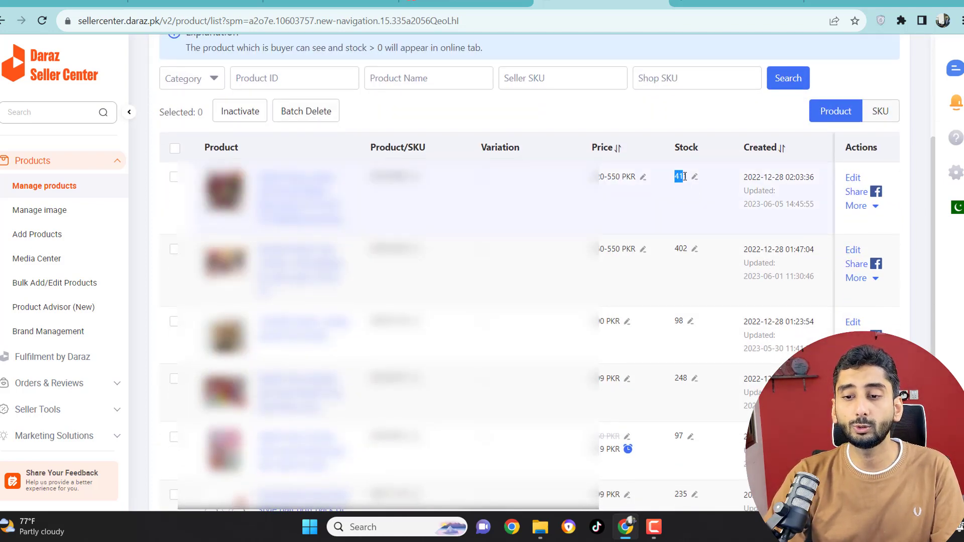
{"action": "left_click_drag", "start_coordinate": [674, 249], "coordinate": [687, 249]}
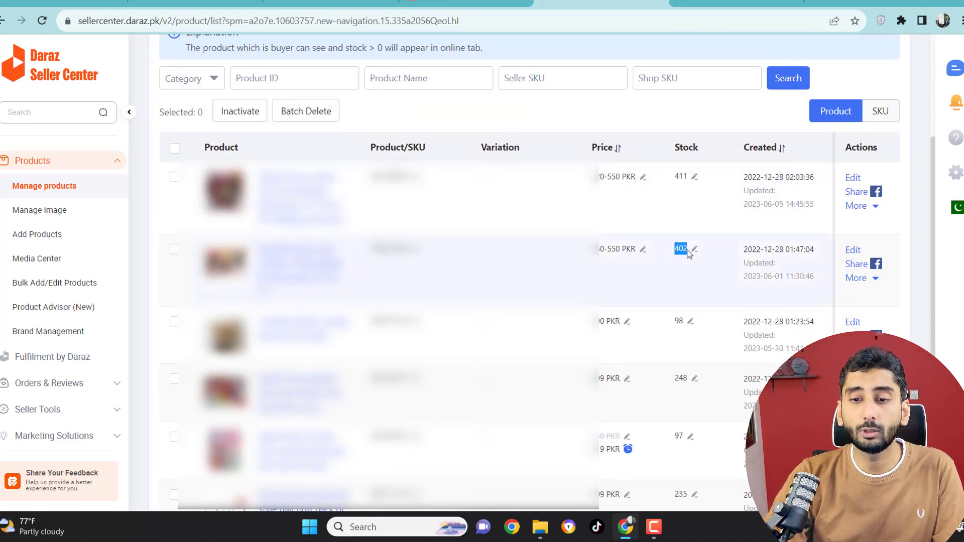
{"action": "scroll", "coordinate": [687, 250], "scroll_direction": "down", "scroll_amount": 1}
{"action": "left_click_drag", "start_coordinate": [593, 112], "coordinate": [620, 113]}
{"action": "left_click", "coordinate": [595, 116]}
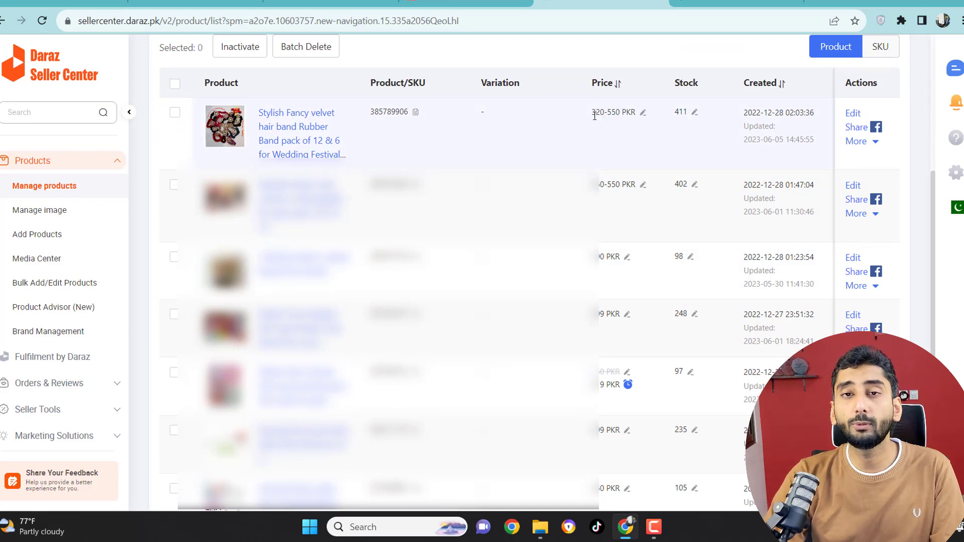
{"action": "scroll", "coordinate": [617, 289], "scroll_direction": "down", "scroll_amount": 2}
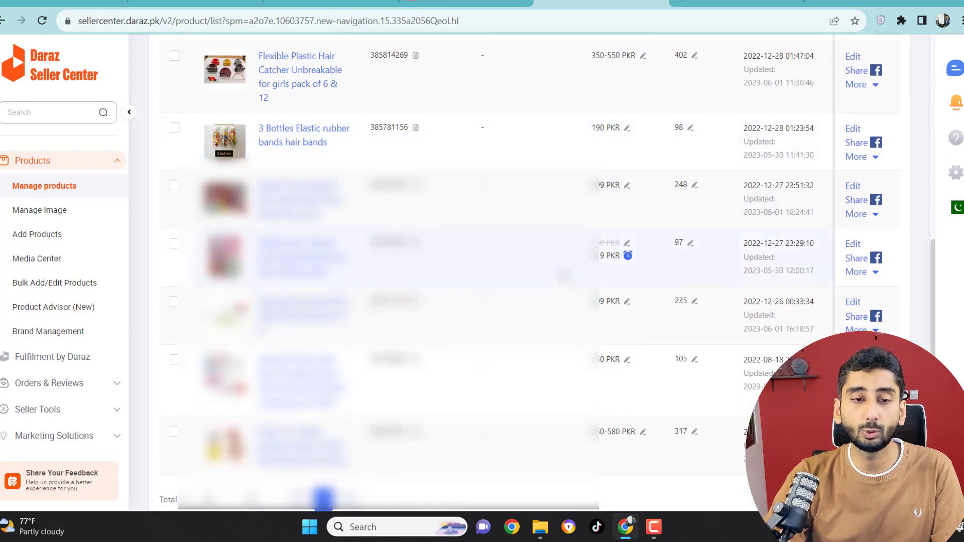
{"action": "scroll", "coordinate": [564, 275], "scroll_direction": "up", "scroll_amount": 6}
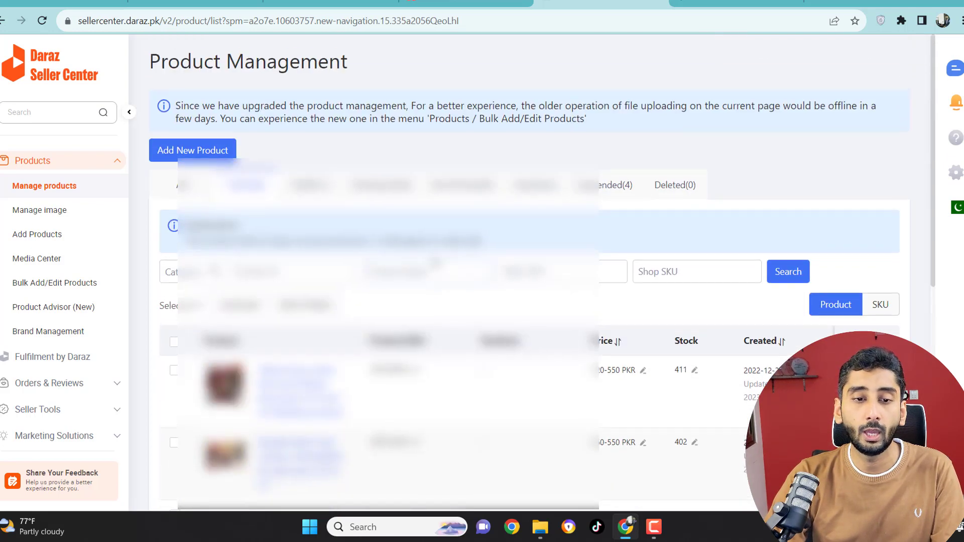
Step: Start a new product listing and upload a cover photo and a second product image from local files
{"action": "left_click", "coordinate": [171, 158]}
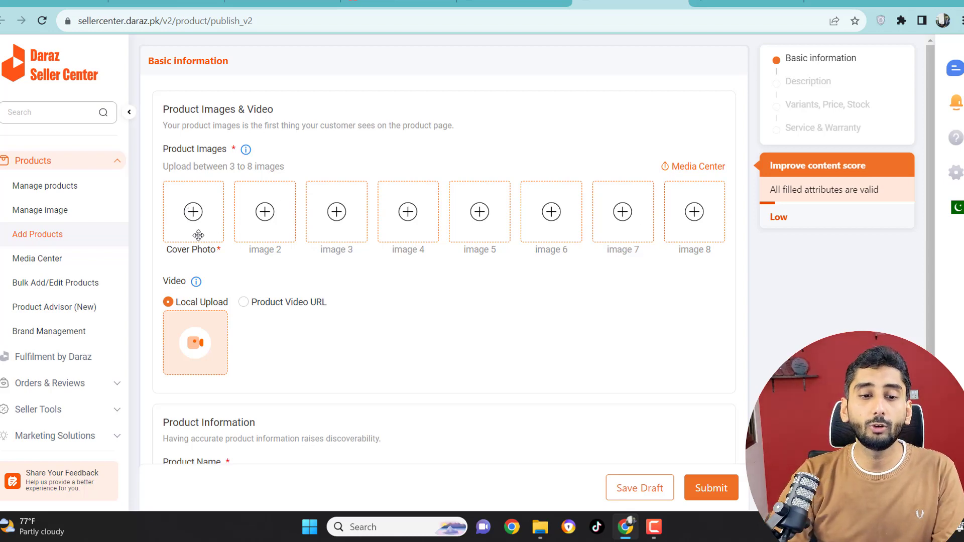
{"action": "left_click", "coordinate": [192, 210]}
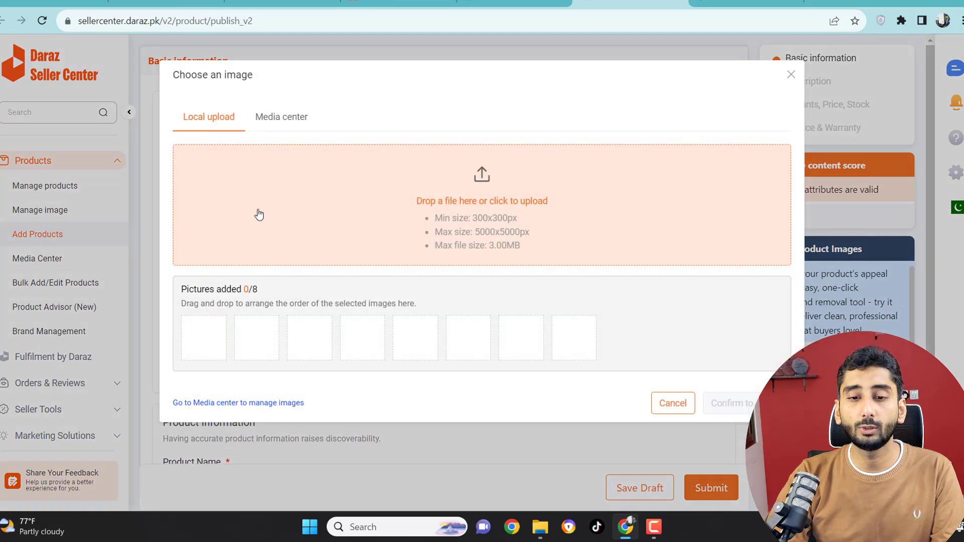
{"action": "left_click", "coordinate": [492, 210]}
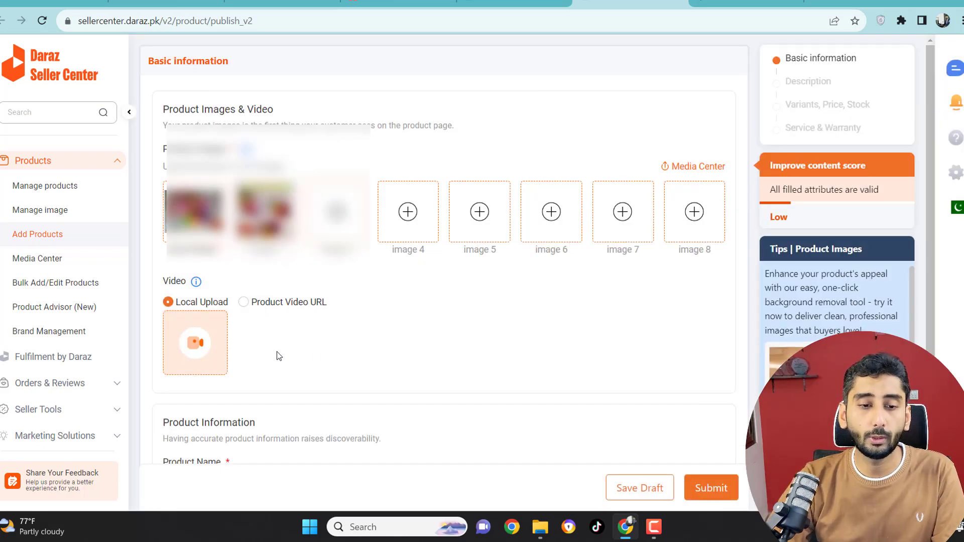
Step: Name the product "Girls Hair Band" in English with its Urdu translation, and choose the category Fashion > Girls > Accessories > Hair Accessories
{"action": "scroll", "coordinate": [200, 215], "scroll_direction": "down", "scroll_amount": 3}
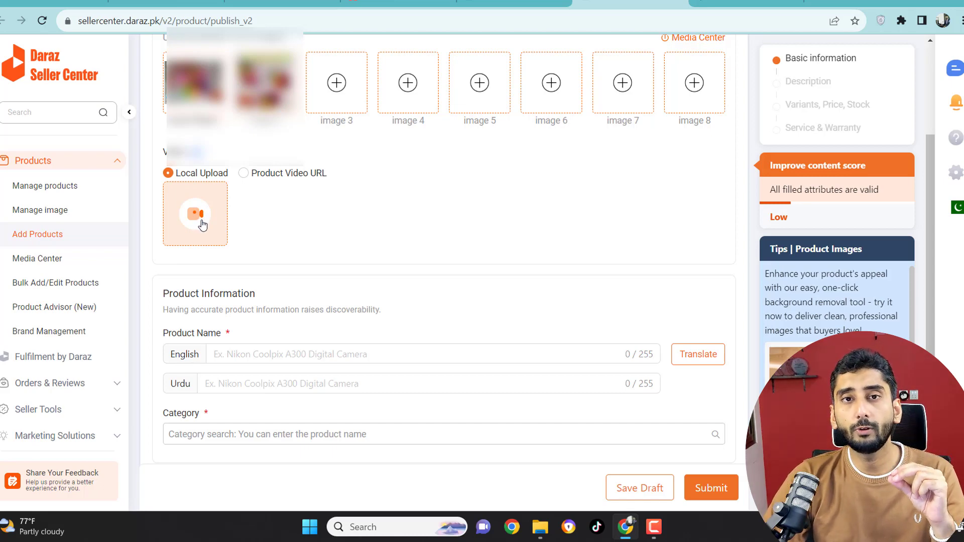
{"action": "scroll", "coordinate": [231, 239], "scroll_direction": "down", "scroll_amount": 1}
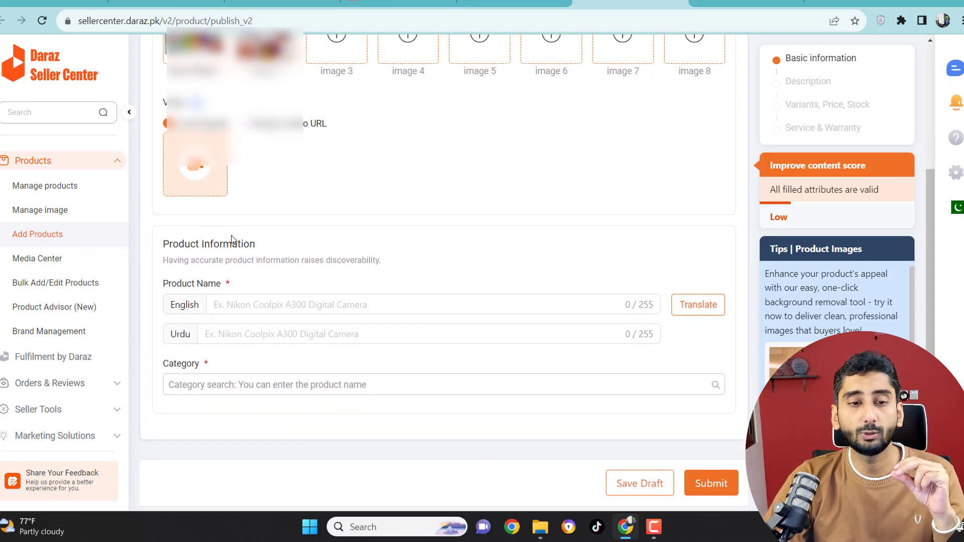
{"action": "left_click", "coordinate": [246, 301]}
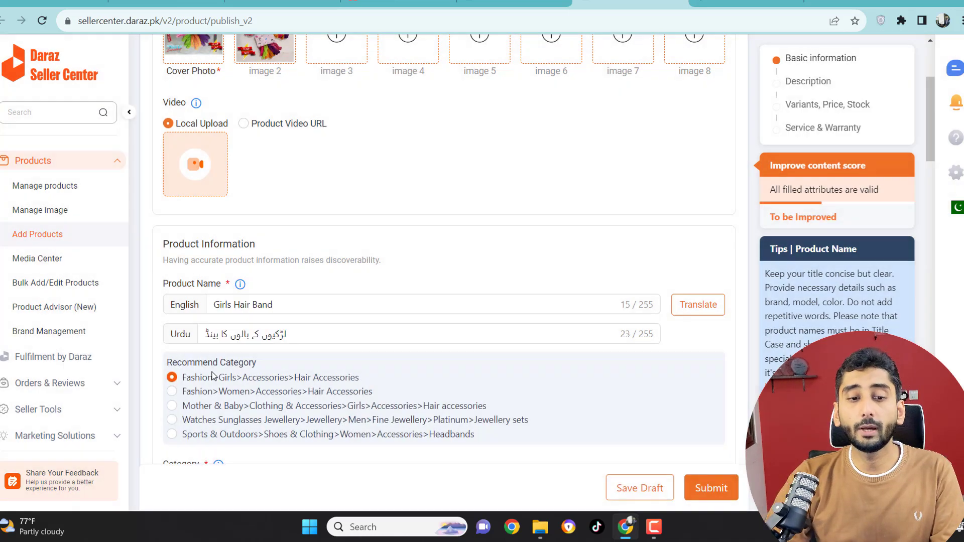
{"action": "left_click", "coordinate": [236, 378]}
{"action": "scroll", "coordinate": [238, 390], "scroll_direction": "down", "scroll_amount": 2}
{"action": "scroll", "coordinate": [238, 390], "scroll_direction": "down", "scroll_amount": 1}
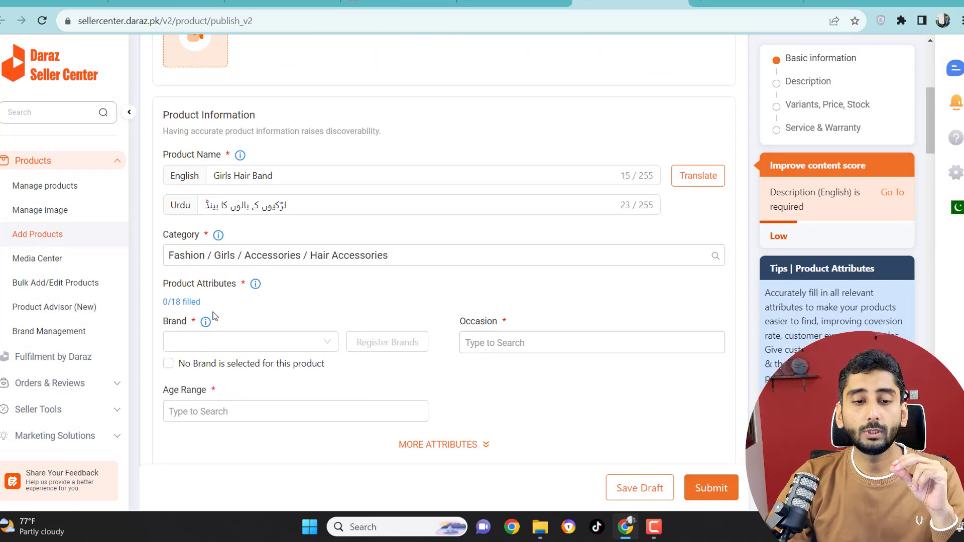
Step: Search the brands for "NO brand", set the product's brand to NO BRAND and dismiss the brands policy notice
{"action": "mouse_move", "coordinate": [201, 331]}
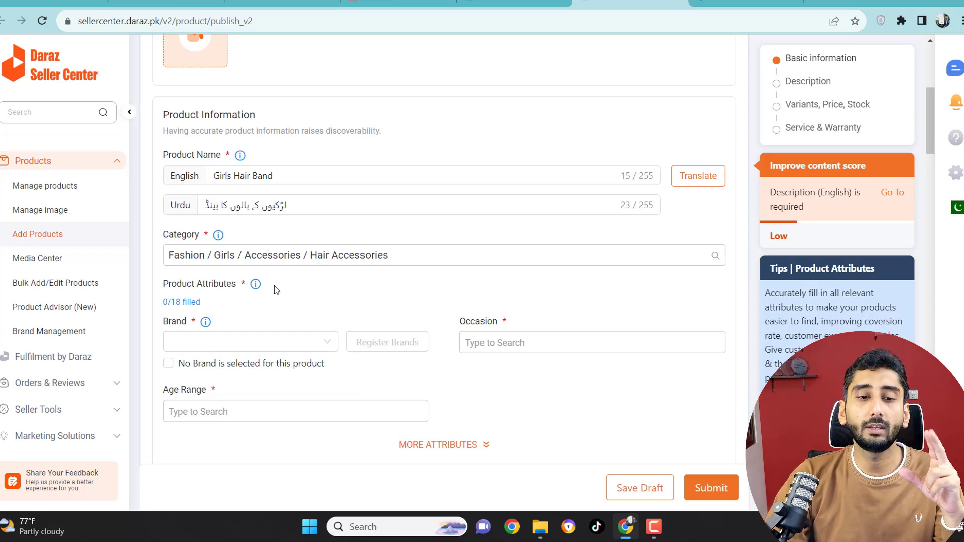
{"action": "left_click", "coordinate": [217, 333]}
{"action": "type", "text": "NO"}
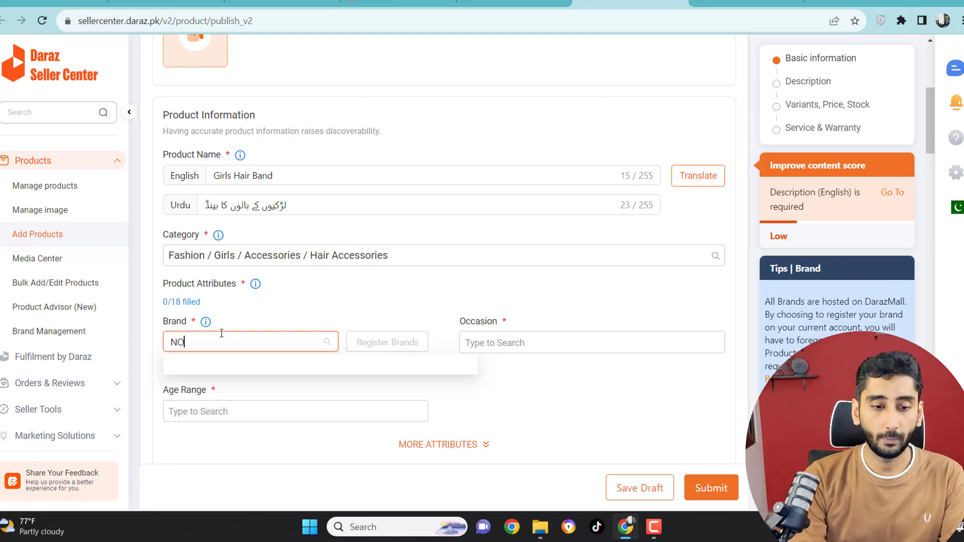
{"action": "type", "text": " b"}
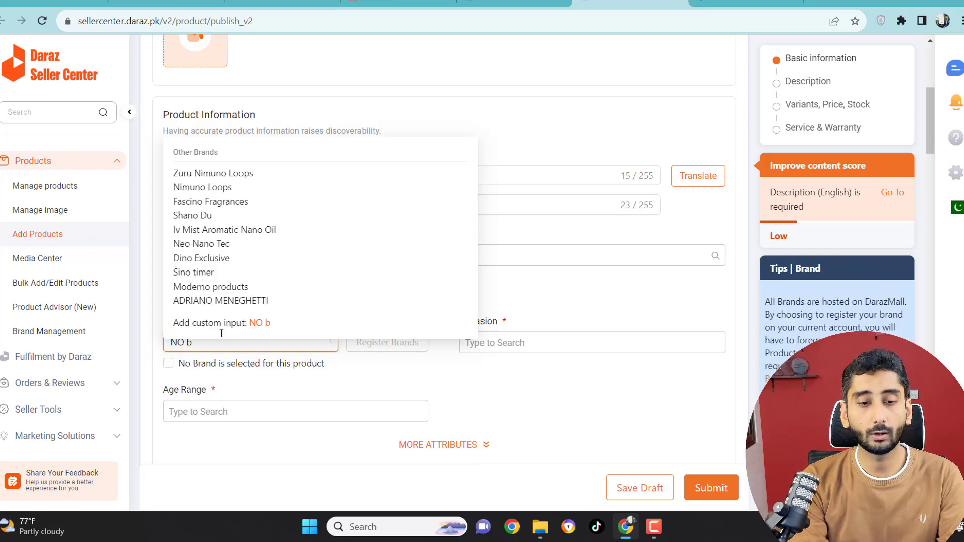
{"action": "type", "text": "rand"}
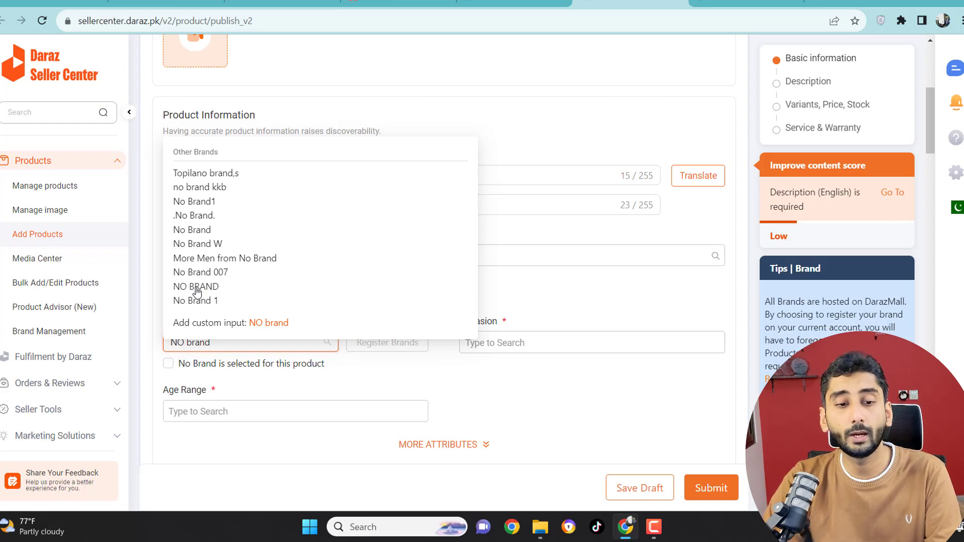
{"action": "left_click", "coordinate": [201, 288]}
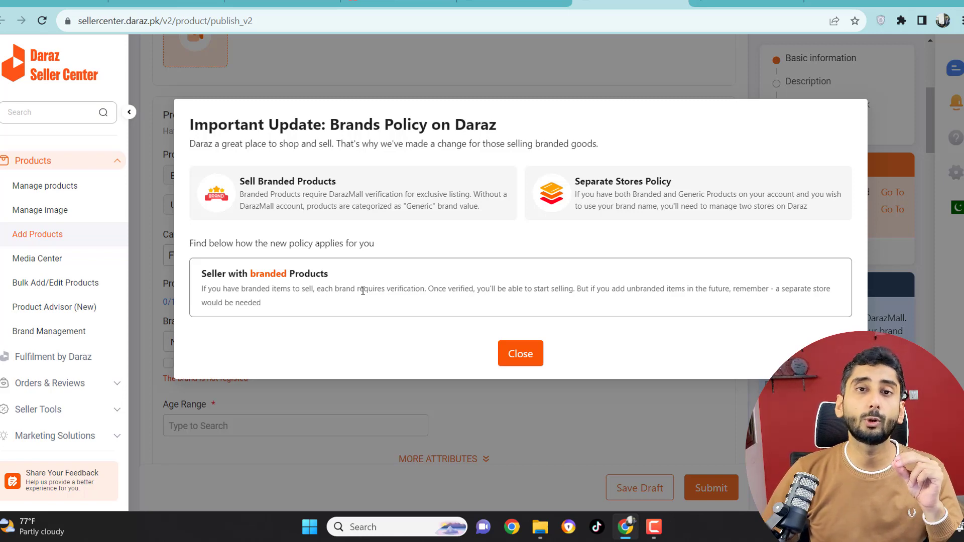
{"action": "left_click", "coordinate": [512, 349]}
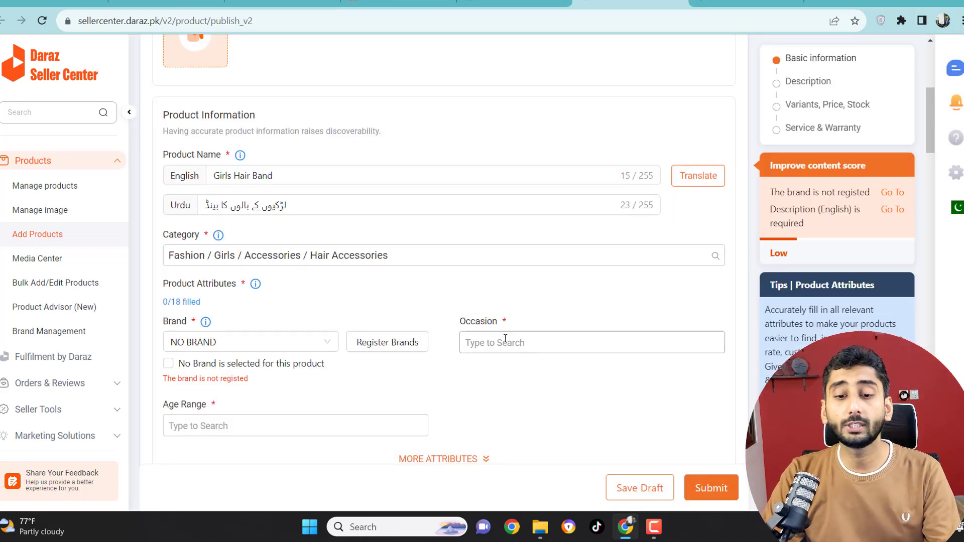
Step: Look through the available occasion options in the product attributes without choosing one
{"action": "left_click", "coordinate": [505, 338]}
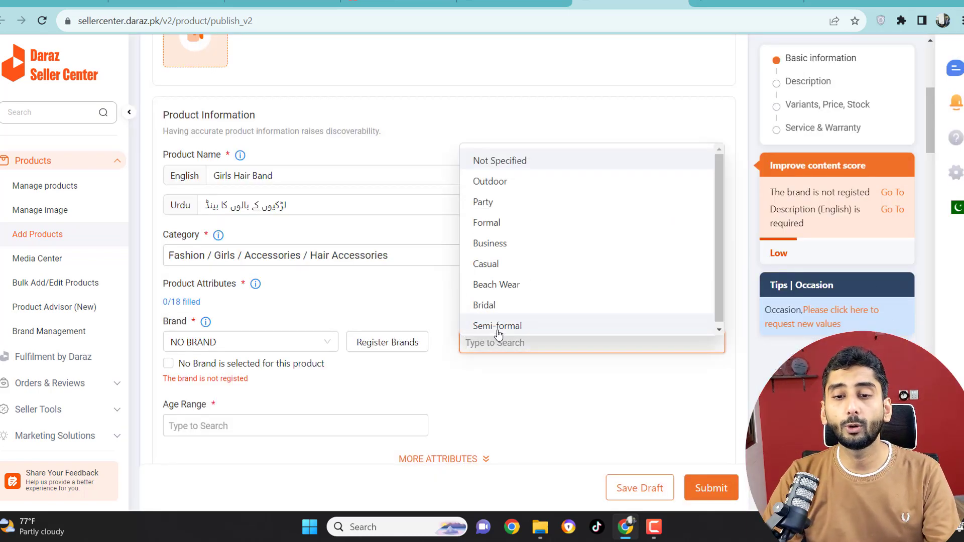
{"action": "left_click", "coordinate": [496, 365]}
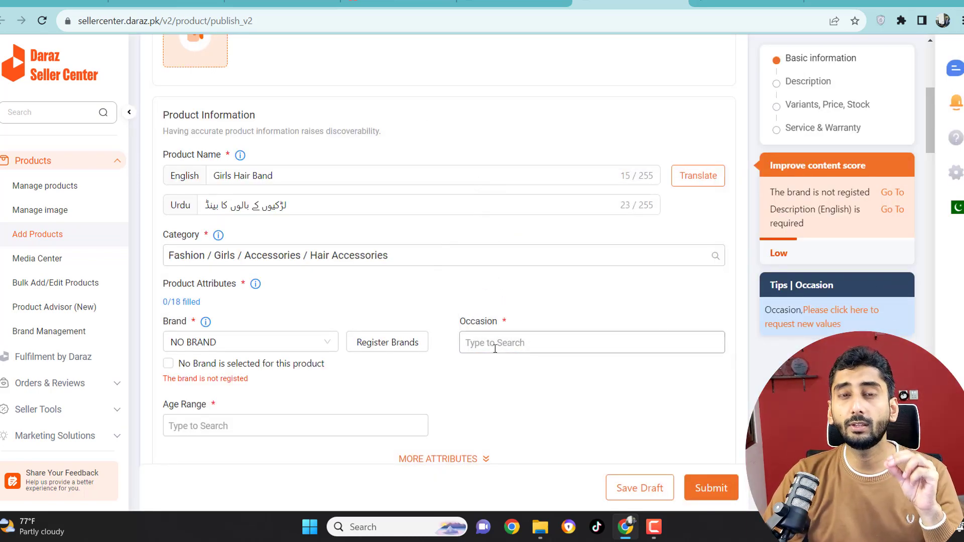
Step: Set the product's Occasion to Casual and its Age Range to 19 to 27 Years
{"action": "left_click", "coordinate": [495, 347]}
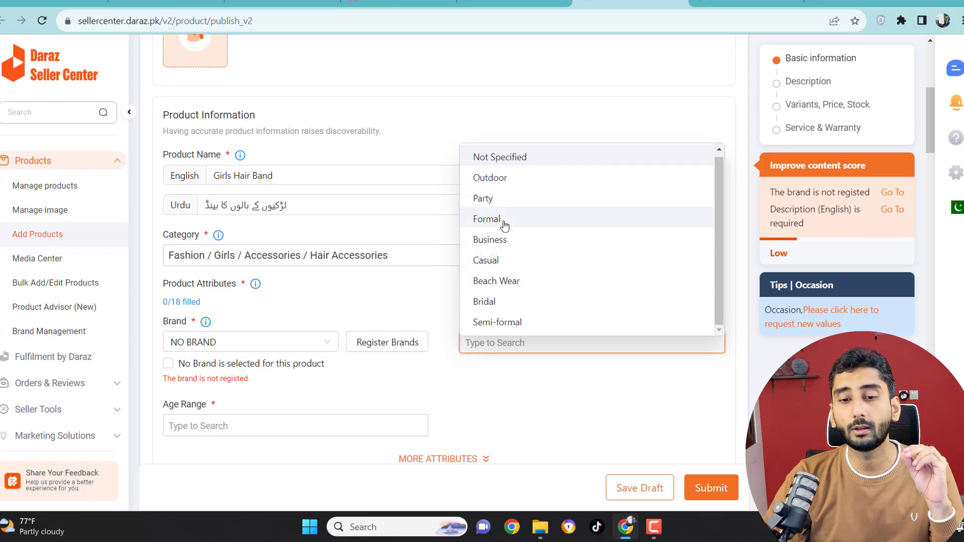
{"action": "left_click", "coordinate": [501, 261]}
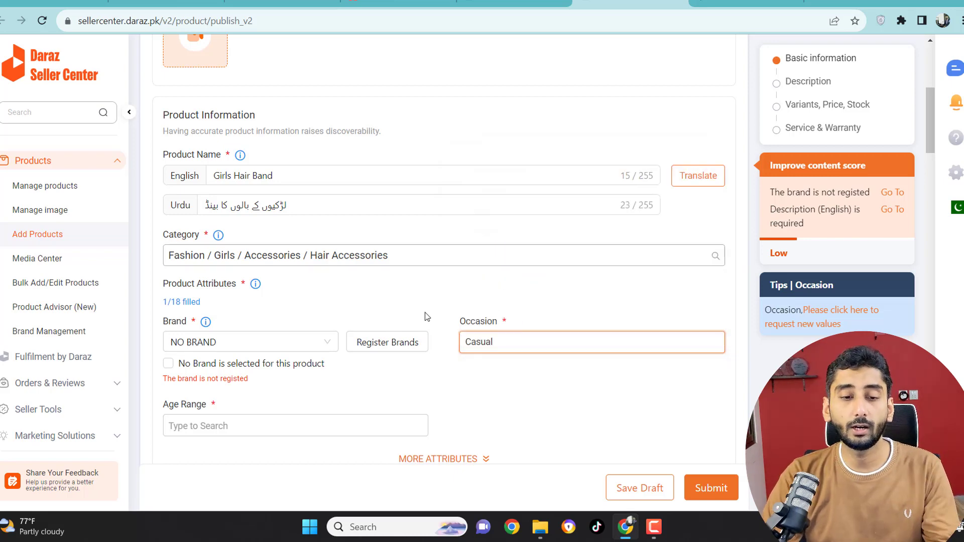
{"action": "scroll", "coordinate": [267, 344], "scroll_direction": "down", "scroll_amount": 2}
{"action": "left_click", "coordinate": [187, 296]}
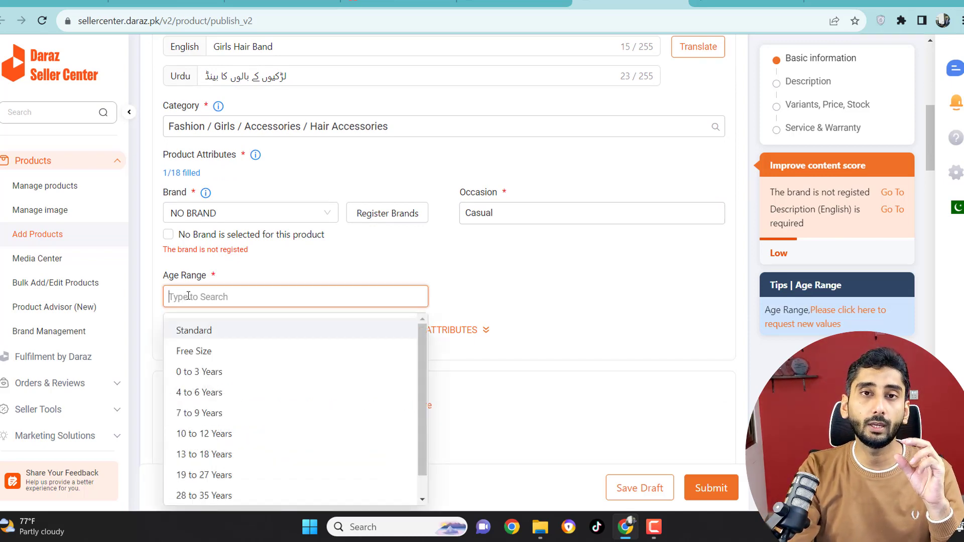
{"action": "scroll", "coordinate": [204, 327], "scroll_direction": "down", "scroll_amount": 1}
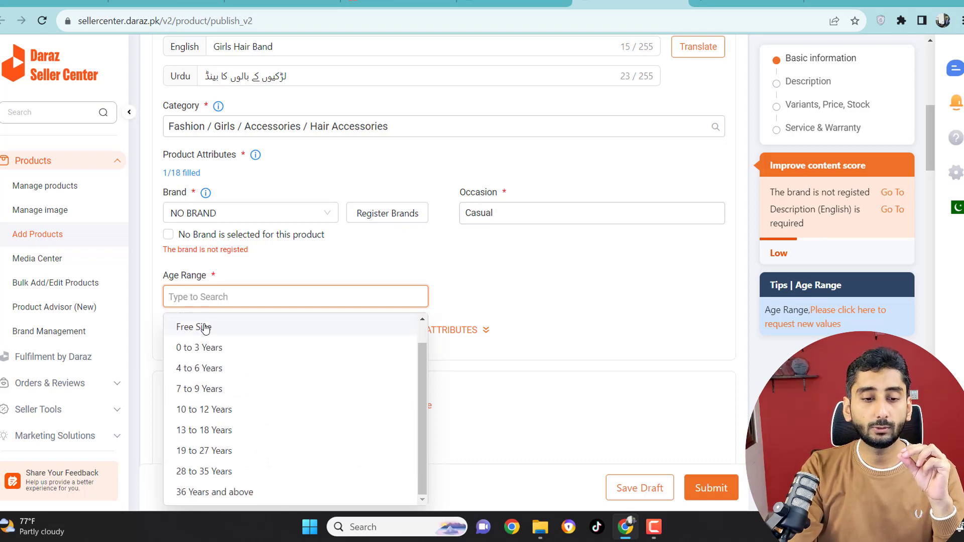
{"action": "left_click", "coordinate": [202, 451]}
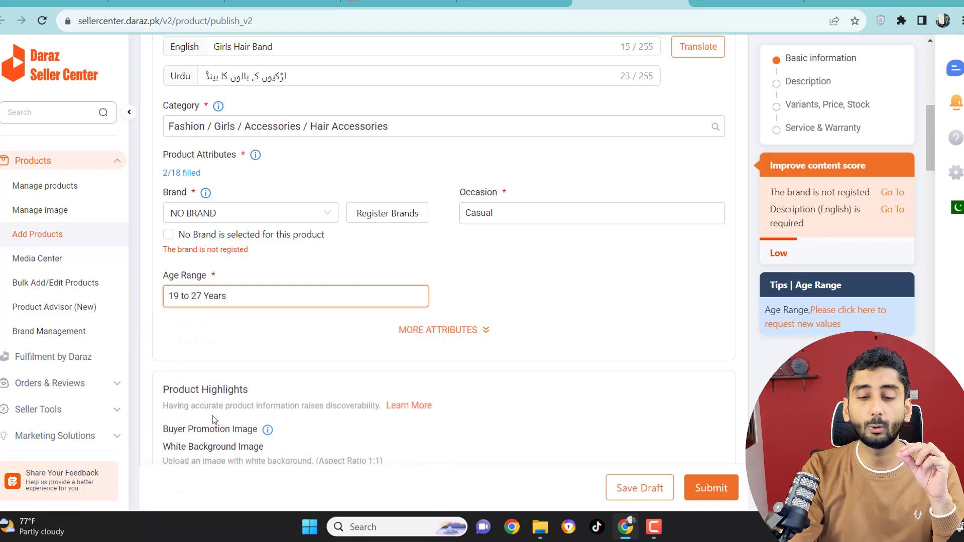
Step: Expand the additional product attributes, set Color Name Brand to "Multi color" and Hair Accessories to Hair Accessory Sets
{"action": "left_click", "coordinate": [450, 335]}
{"action": "scroll", "coordinate": [387, 344], "scroll_direction": "down", "scroll_amount": 1}
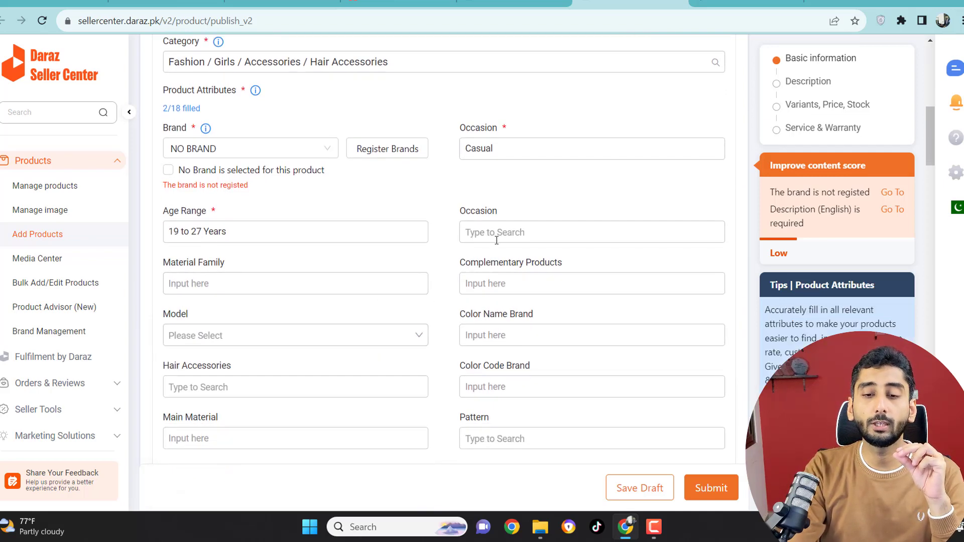
{"action": "left_click", "coordinate": [214, 288]}
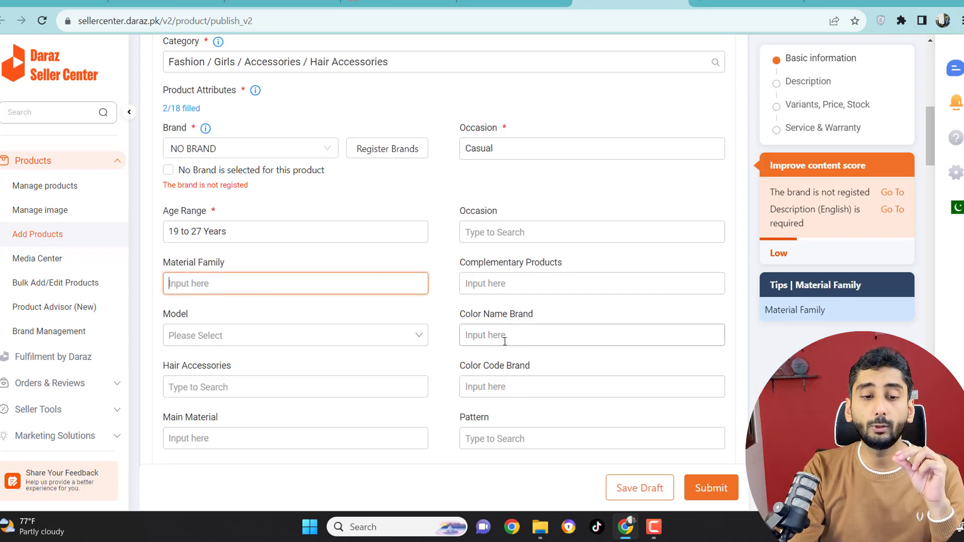
{"action": "left_click", "coordinate": [278, 335]}
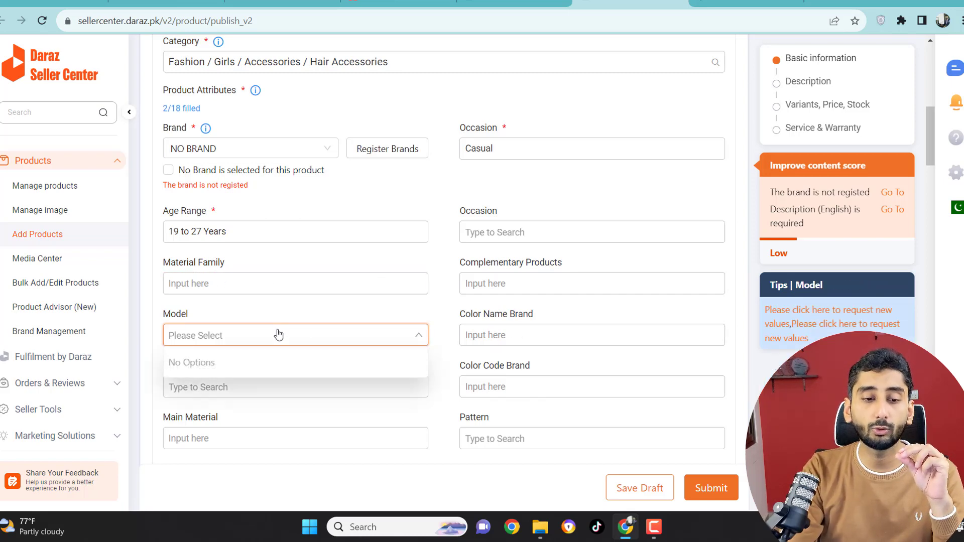
{"action": "left_click", "coordinate": [234, 284]}
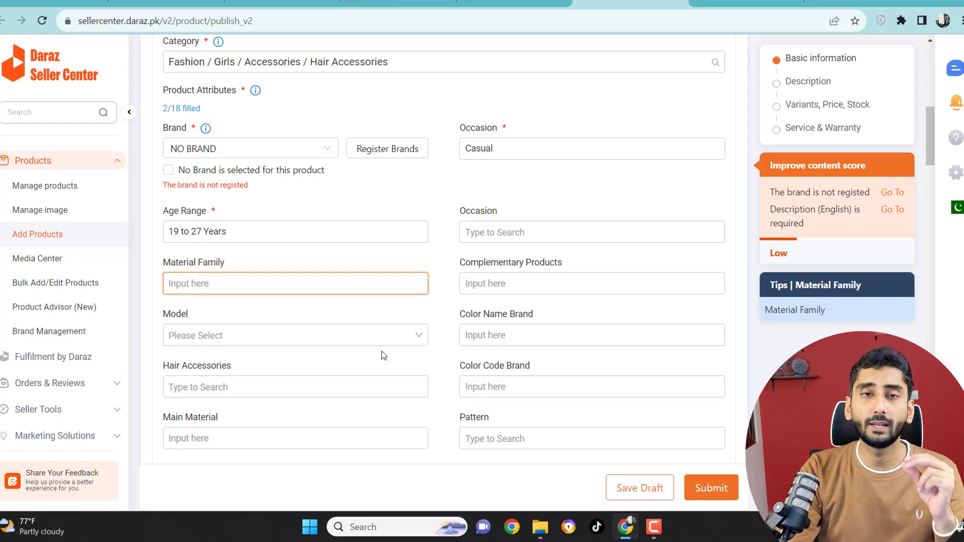
{"action": "left_click", "coordinate": [505, 335]}
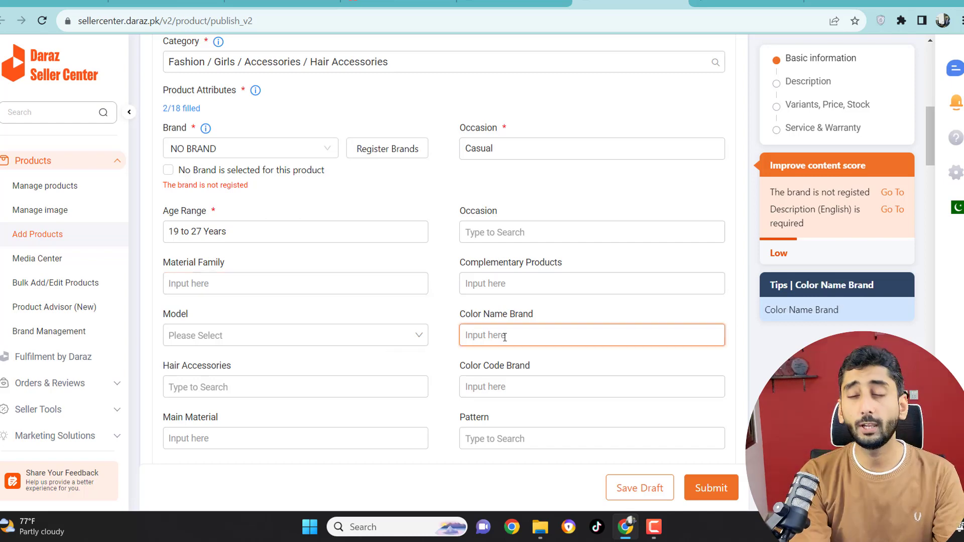
{"action": "type", "text": "Multi color"}
{"action": "left_click", "coordinate": [188, 387]}
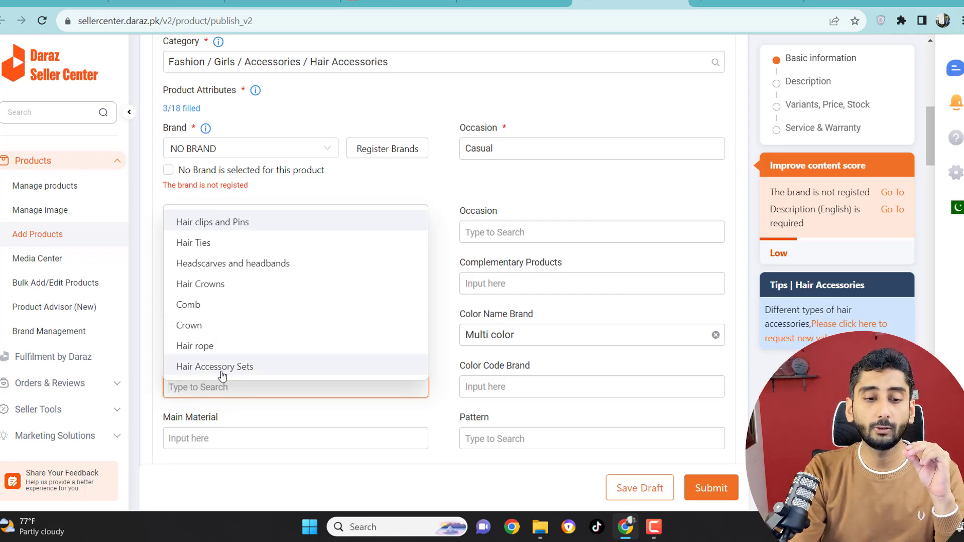
{"action": "left_click", "coordinate": [223, 375]}
Step: Examine the White Background Image requirement under Product Highlights
{"action": "scroll", "coordinate": [540, 389], "scroll_direction": "down", "scroll_amount": 10}
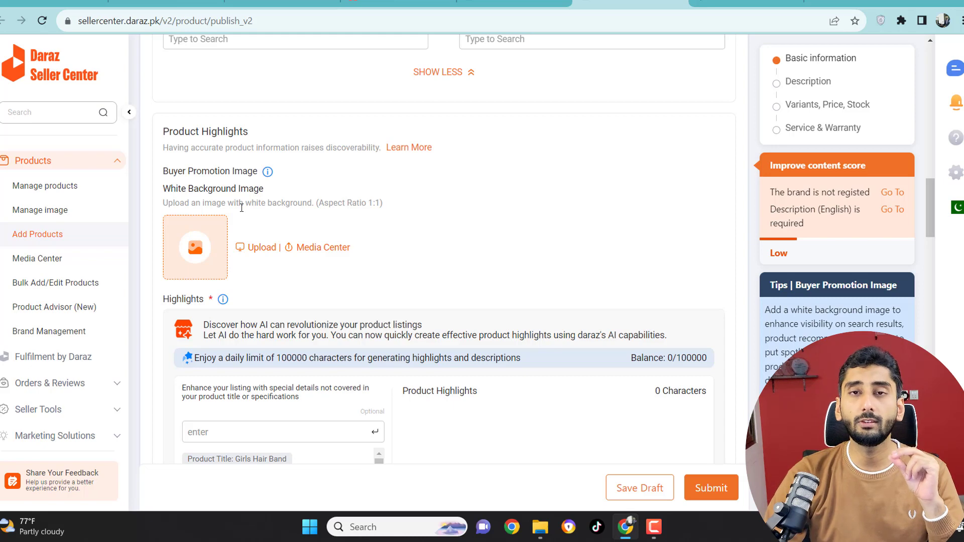
{"action": "left_click_drag", "start_coordinate": [169, 191], "coordinate": [283, 197]}
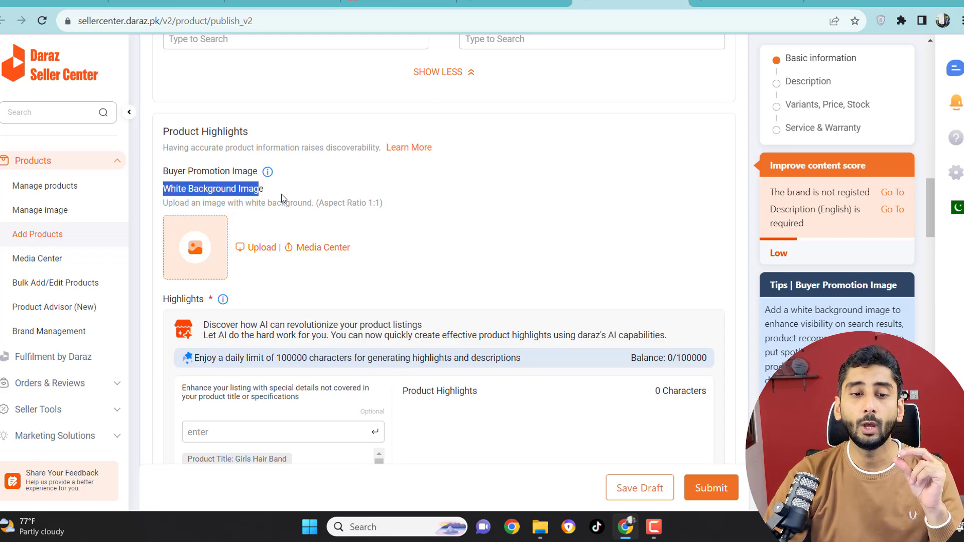
{"action": "left_click", "coordinate": [284, 198]}
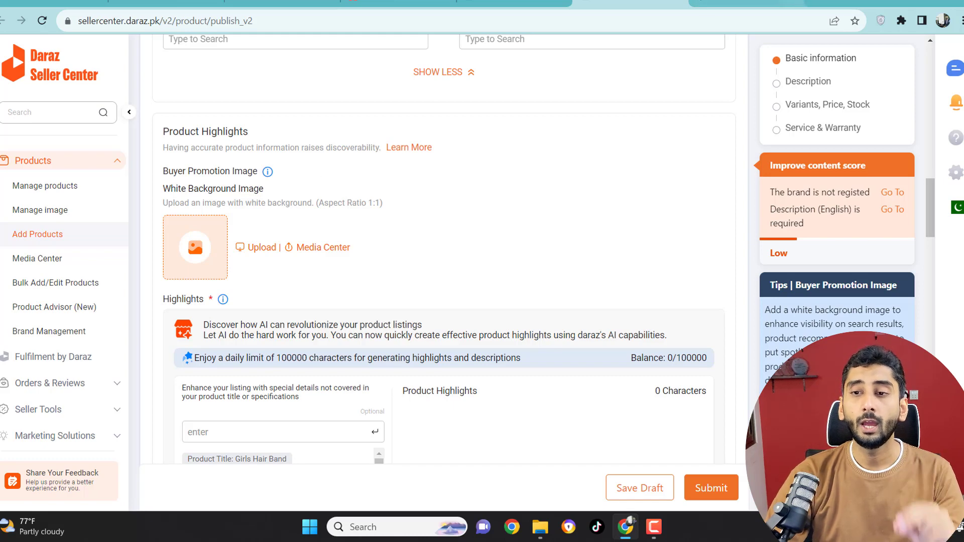
Step: Open remove.bg in a new browser tab, switch back to the Daraz product listing and start uploading the white background image
{"action": "left_click", "coordinate": [818, 2]}
{"action": "type", "text": "rem"}
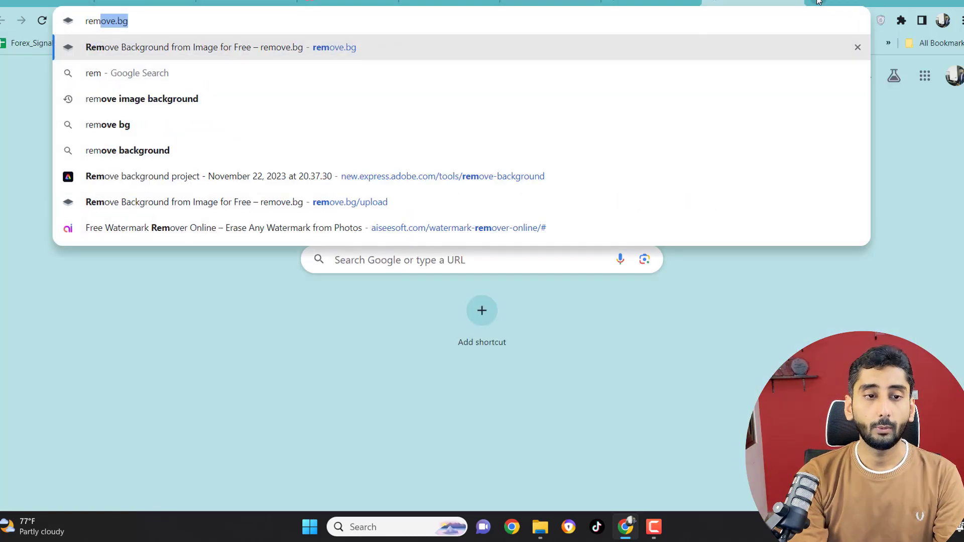
{"action": "key", "text": "Return"}
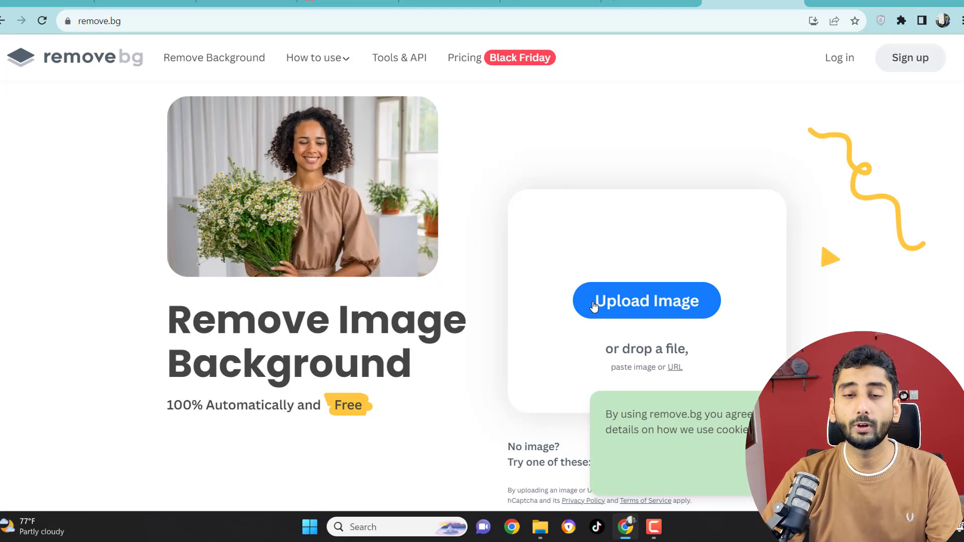
{"action": "left_click", "coordinate": [550, 4]}
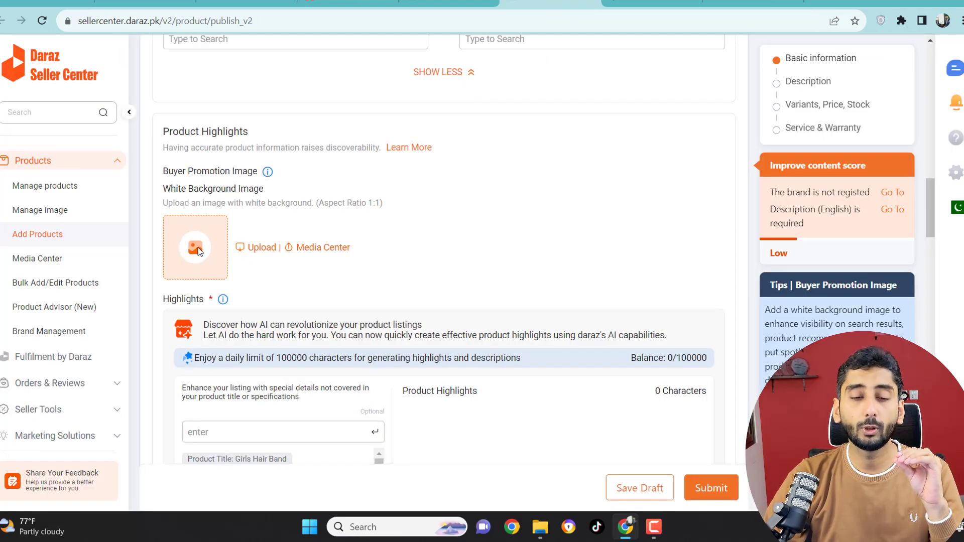
{"action": "left_click", "coordinate": [253, 249]}
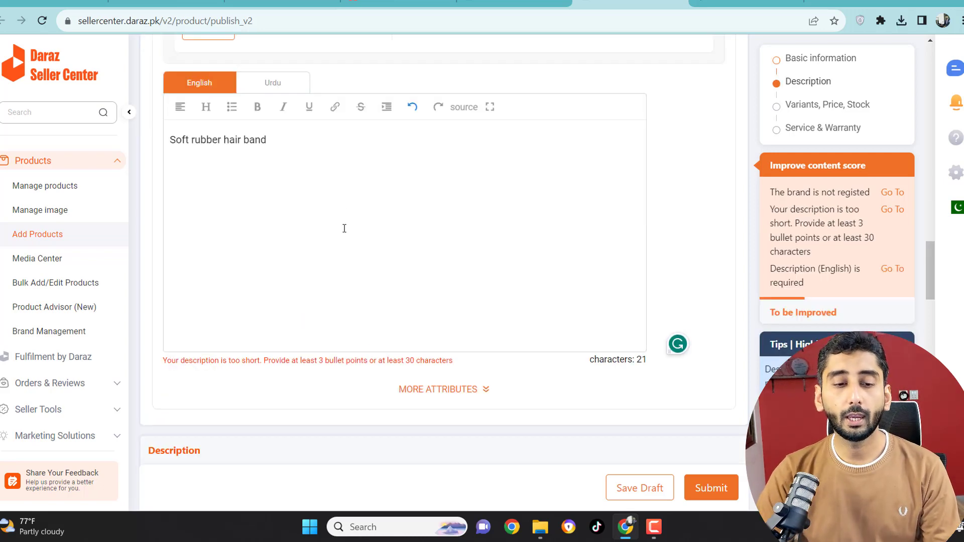
Step: Generate an AI product description in the English Description section
{"action": "scroll", "coordinate": [325, 286], "scroll_direction": "down", "scroll_amount": 2}
{"action": "scroll", "coordinate": [325, 286], "scroll_direction": "down", "scroll_amount": 5}
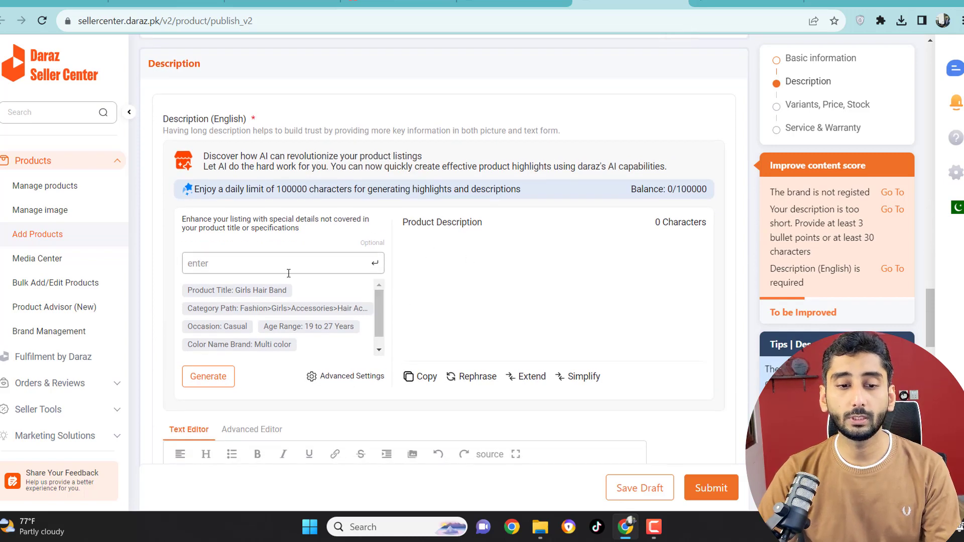
{"action": "left_click", "coordinate": [214, 383]}
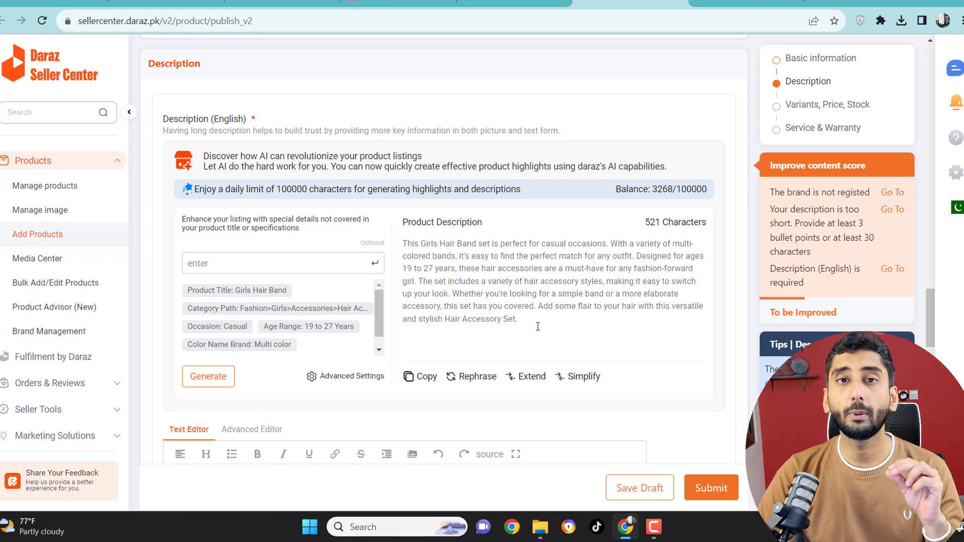
Step: Examine the listing's color family, size, price, quantity, Seller SKU and warranty fields without filling them in
{"action": "scroll", "coordinate": [537, 327], "scroll_direction": "down", "scroll_amount": 10}
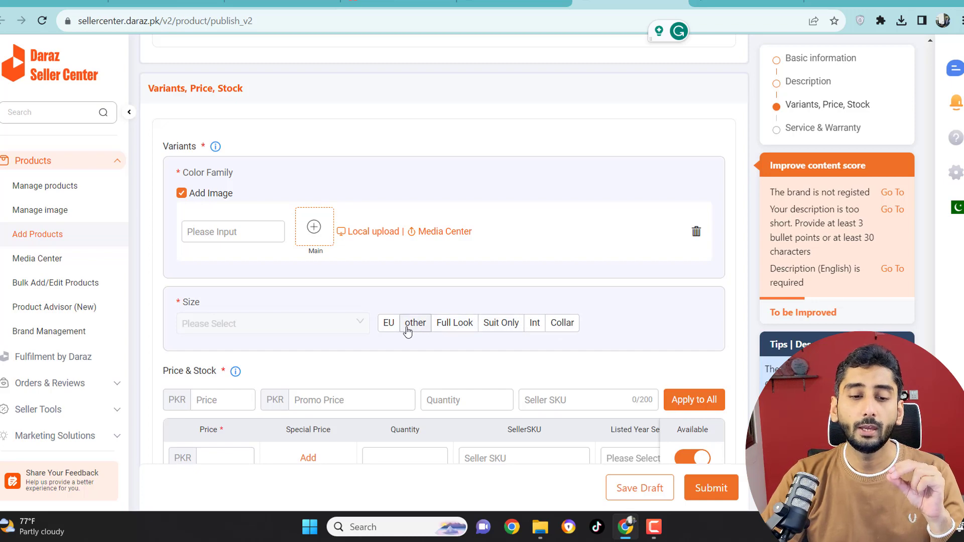
{"action": "scroll", "coordinate": [382, 324], "scroll_direction": "down", "scroll_amount": 3}
{"action": "left_click", "coordinate": [212, 273]}
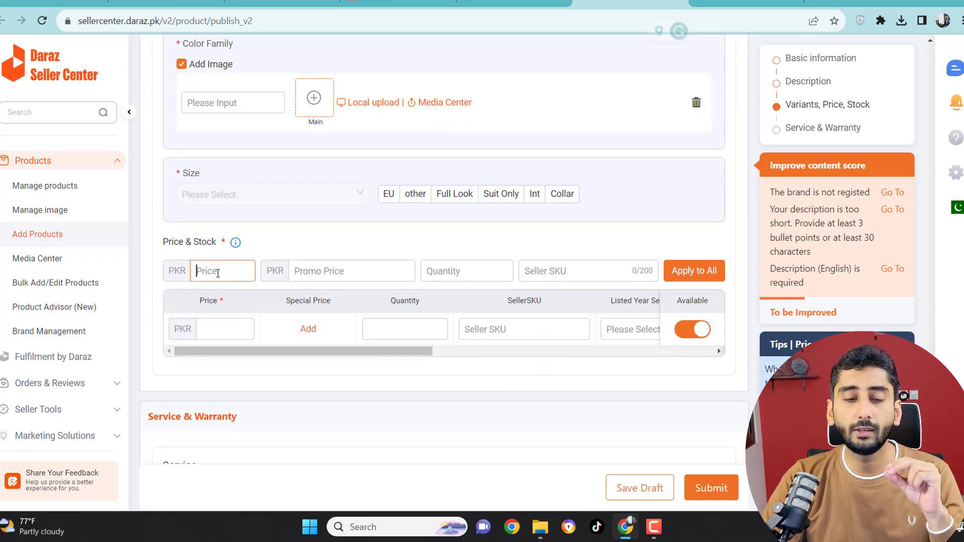
{"action": "left_click", "coordinate": [486, 279]}
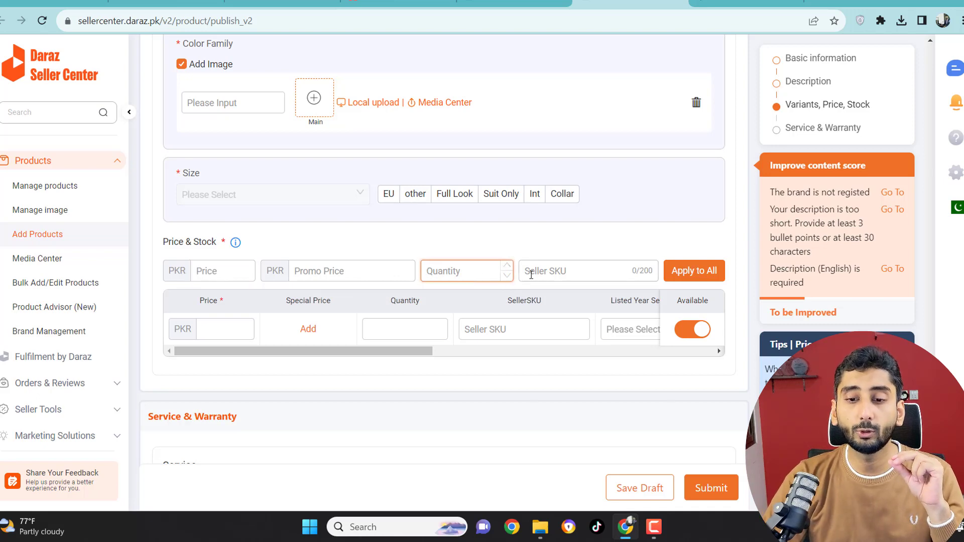
{"action": "left_click", "coordinate": [554, 268]}
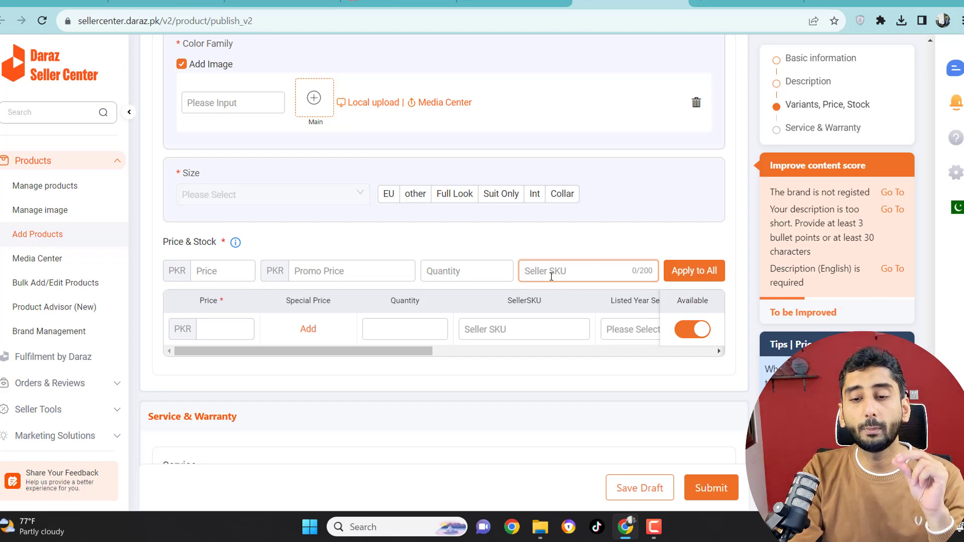
{"action": "scroll", "coordinate": [312, 319], "scroll_direction": "down", "scroll_amount": 1}
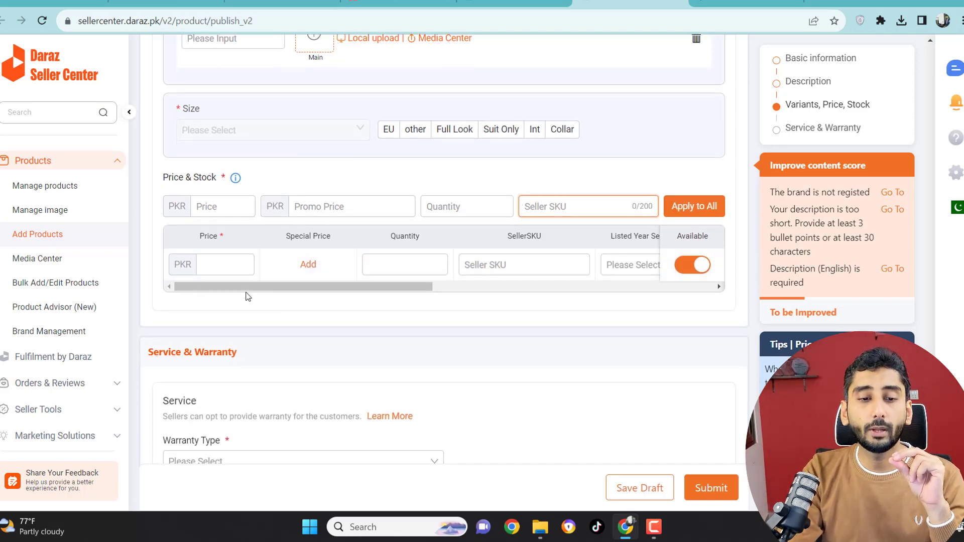
{"action": "left_click", "coordinate": [225, 264]}
{"action": "left_click", "coordinate": [419, 263]}
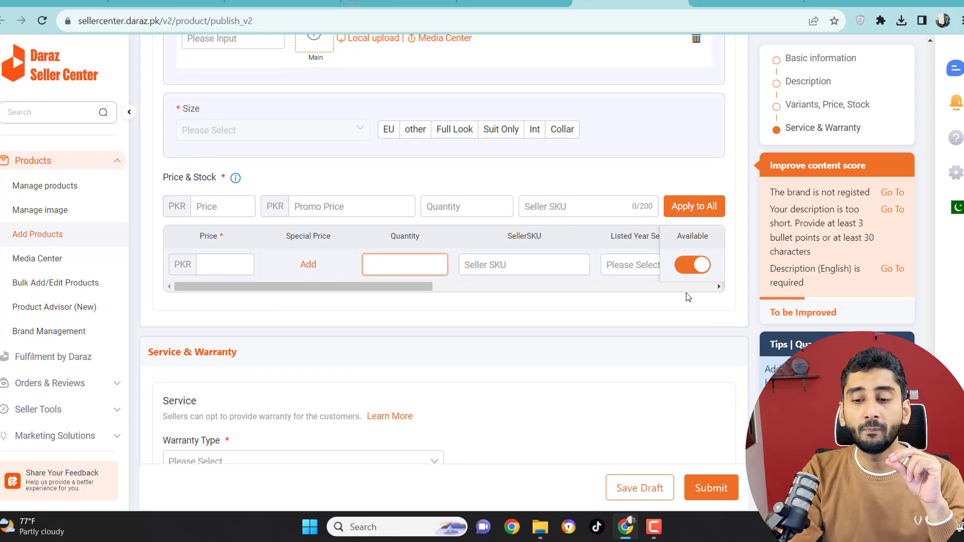
{"action": "scroll", "coordinate": [710, 486], "scroll_direction": "down", "scroll_amount": 1}
{"action": "scroll", "coordinate": [709, 486], "scroll_direction": "down", "scroll_amount": 2}
{"action": "scroll", "coordinate": [441, 366], "scroll_direction": "up", "scroll_amount": 4}
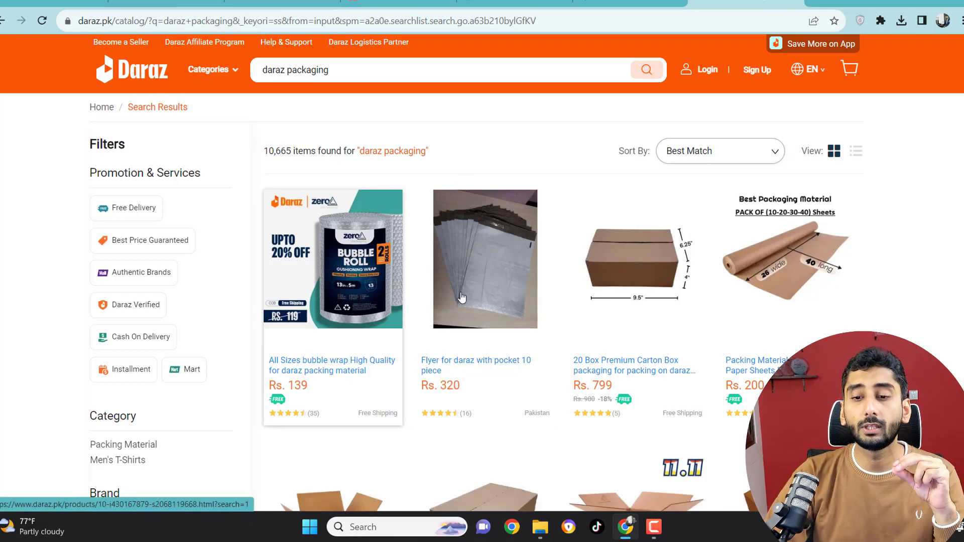
Step: Look through the Daraz store's search results for "daraz packaging", comparing flyers, boxes and other packing materials
{"action": "scroll", "coordinate": [458, 301], "scroll_direction": "down", "scroll_amount": 1}
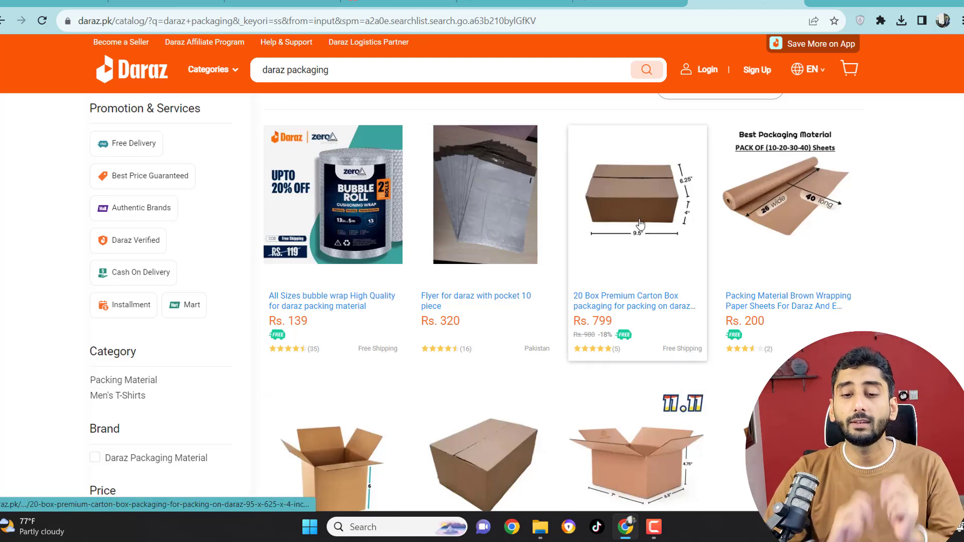
{"action": "scroll", "coordinate": [637, 223], "scroll_direction": "down", "scroll_amount": 1}
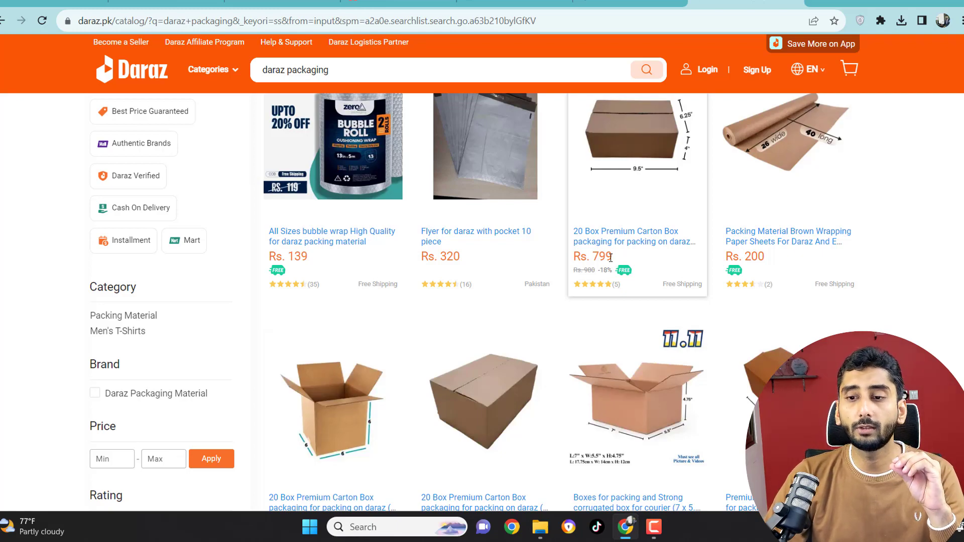
{"action": "scroll", "coordinate": [610, 258], "scroll_direction": "down", "scroll_amount": 8}
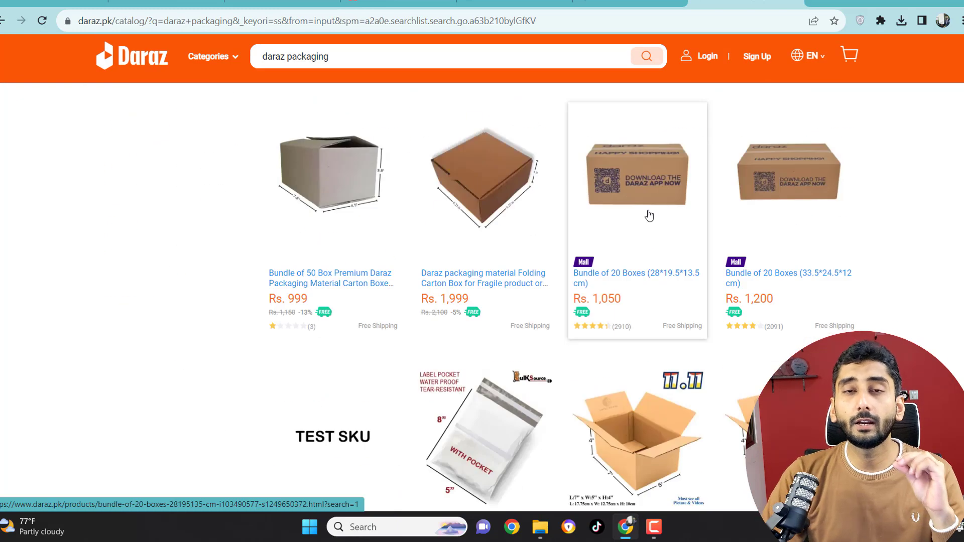